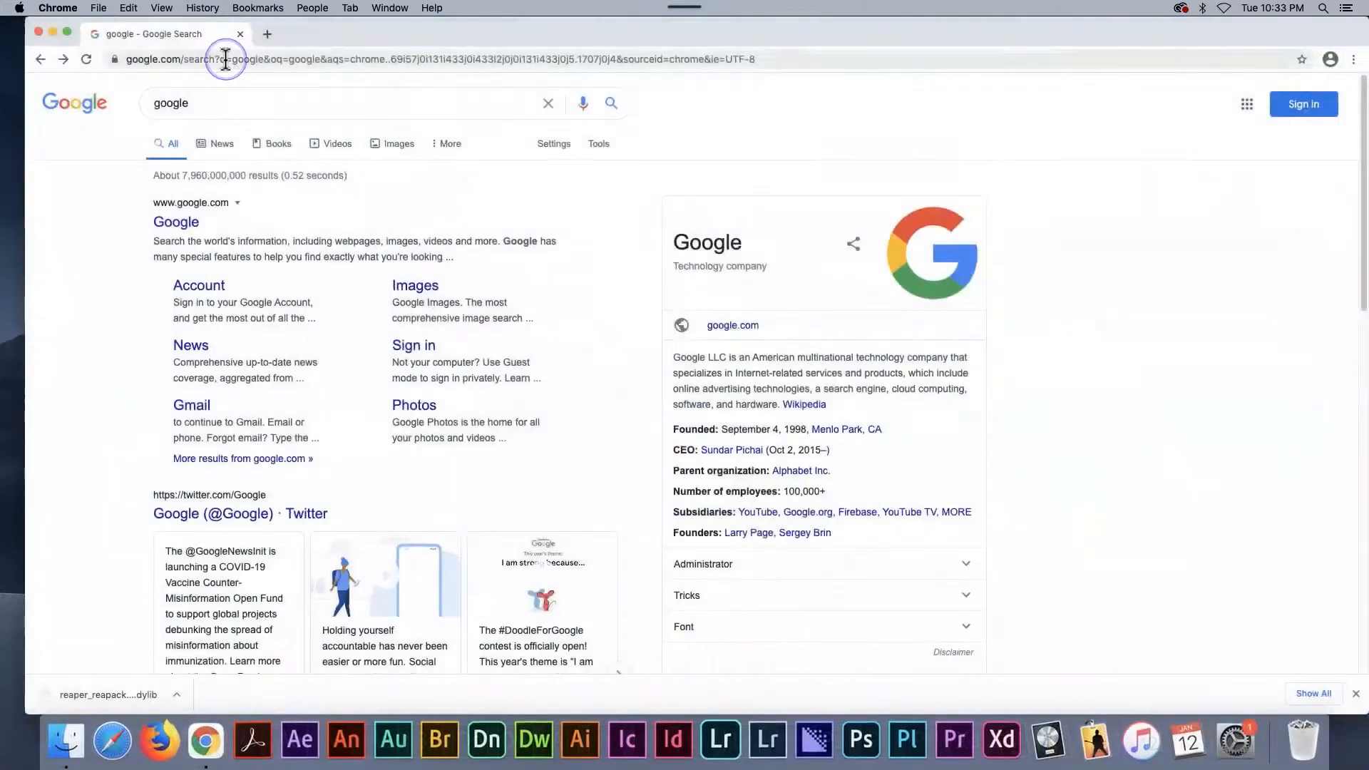
# - Open the reaper.fm website
pyautogui.click(226, 59)
pyautogui.write('rea')
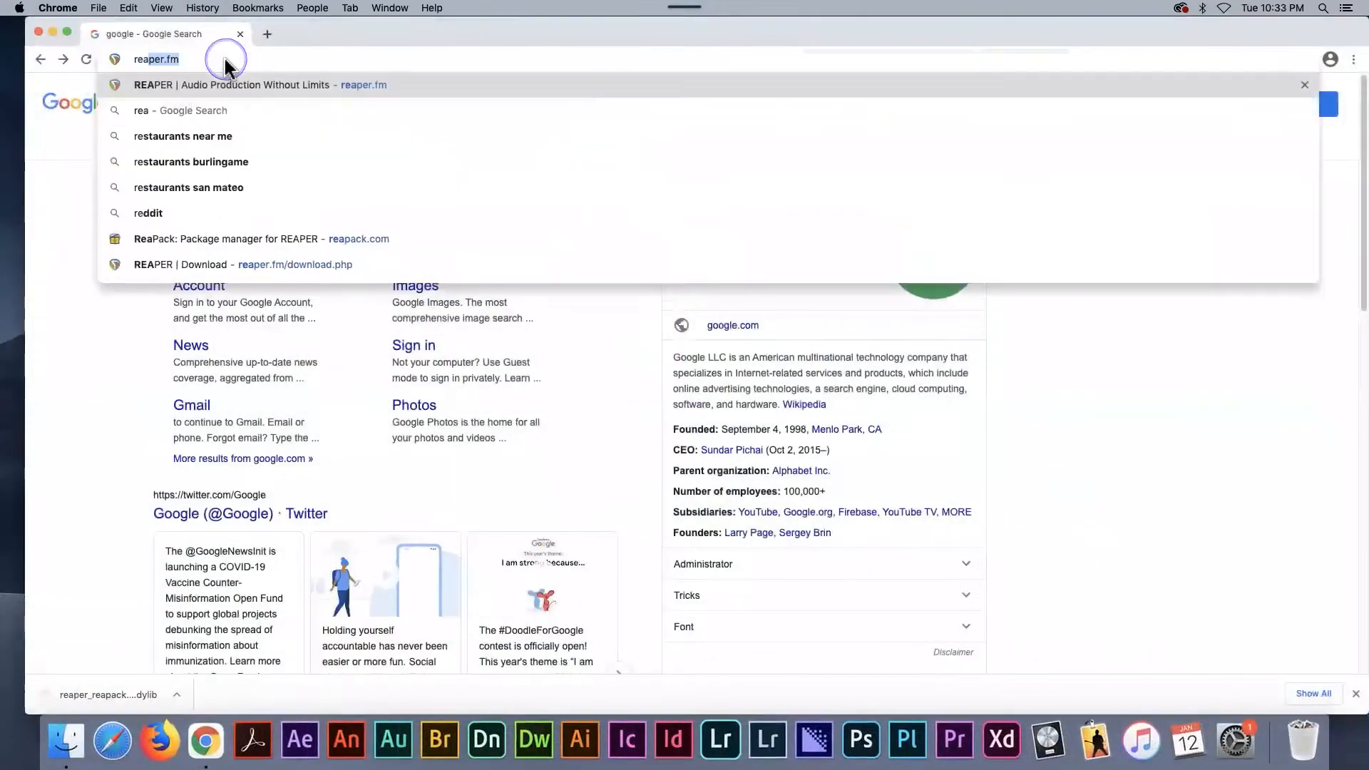
pyautogui.write('per.fm')
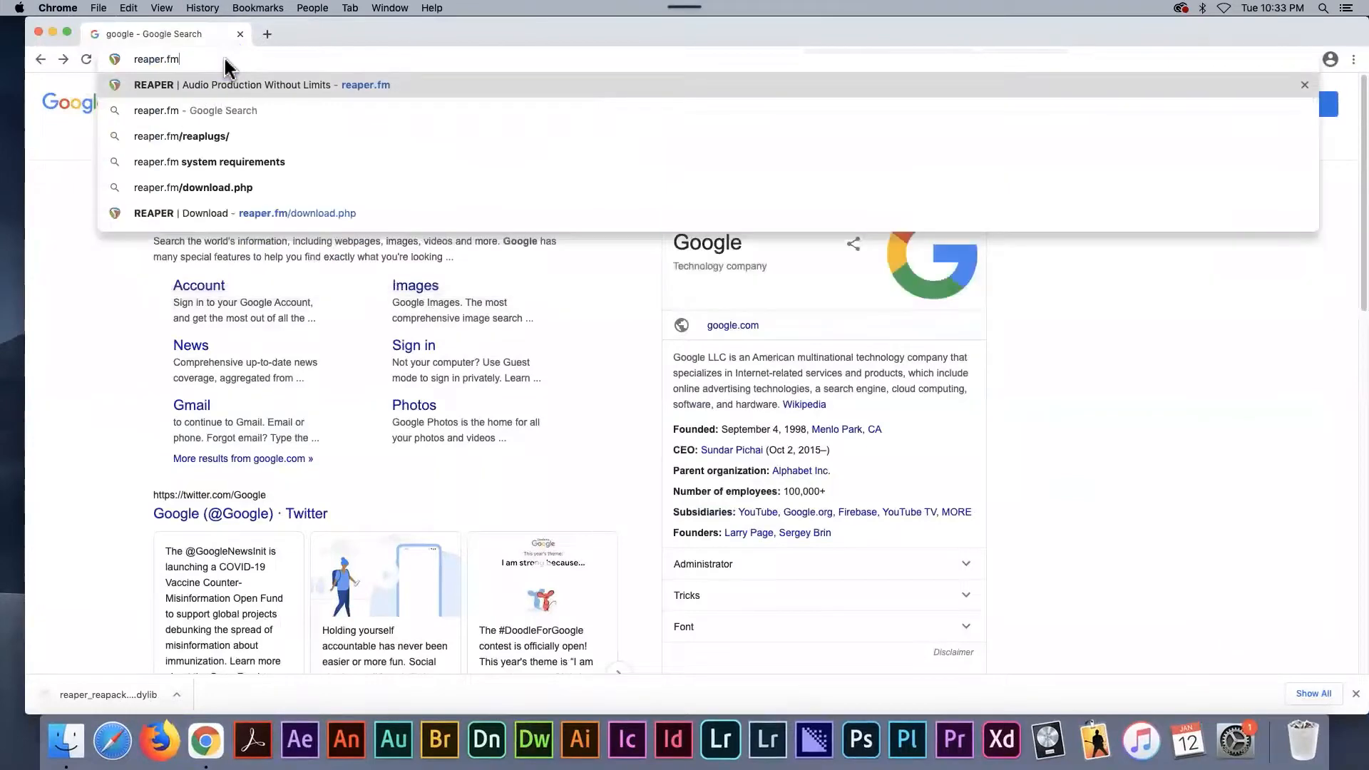
pyautogui.press('Return')
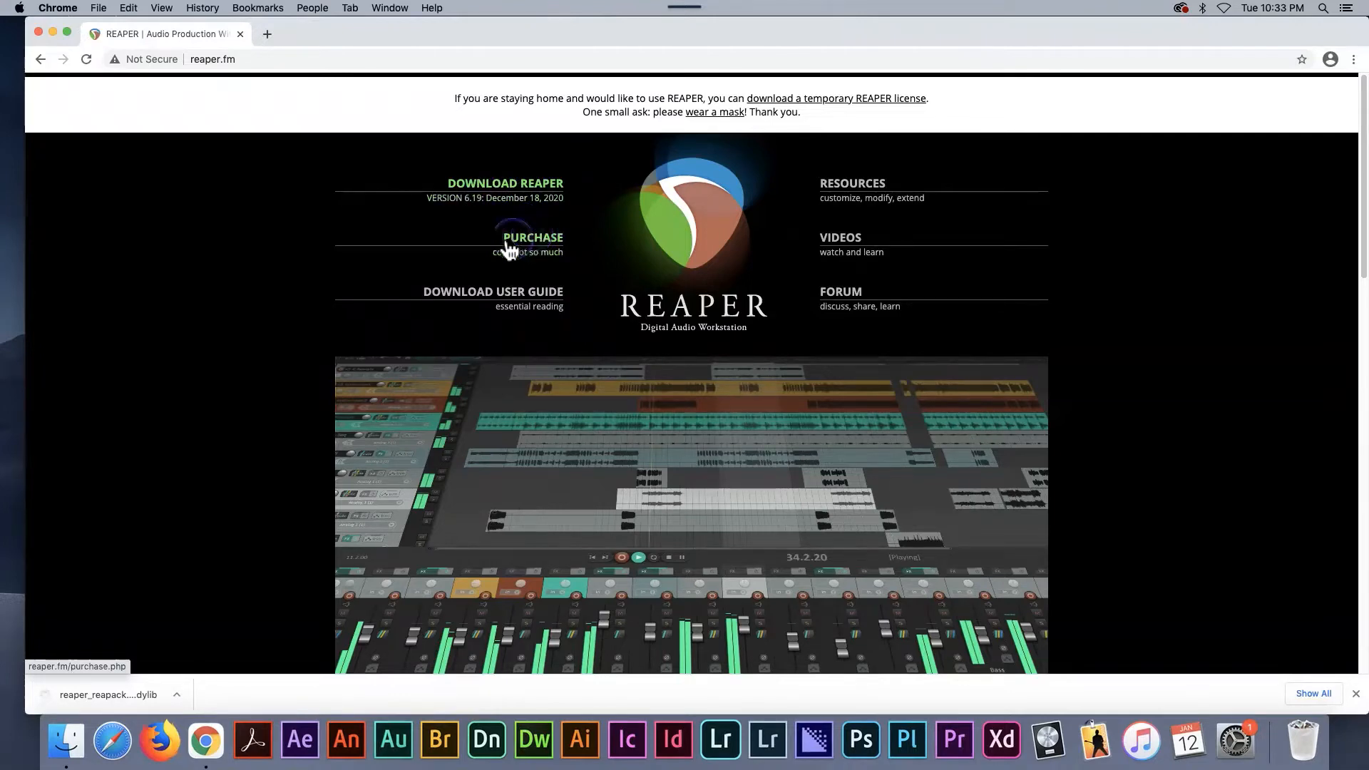
# - Review the REAPER license prices on the purchase page, then return to the home page
pyautogui.click(546, 249)
pyautogui.scroll(-3, 420, 519)
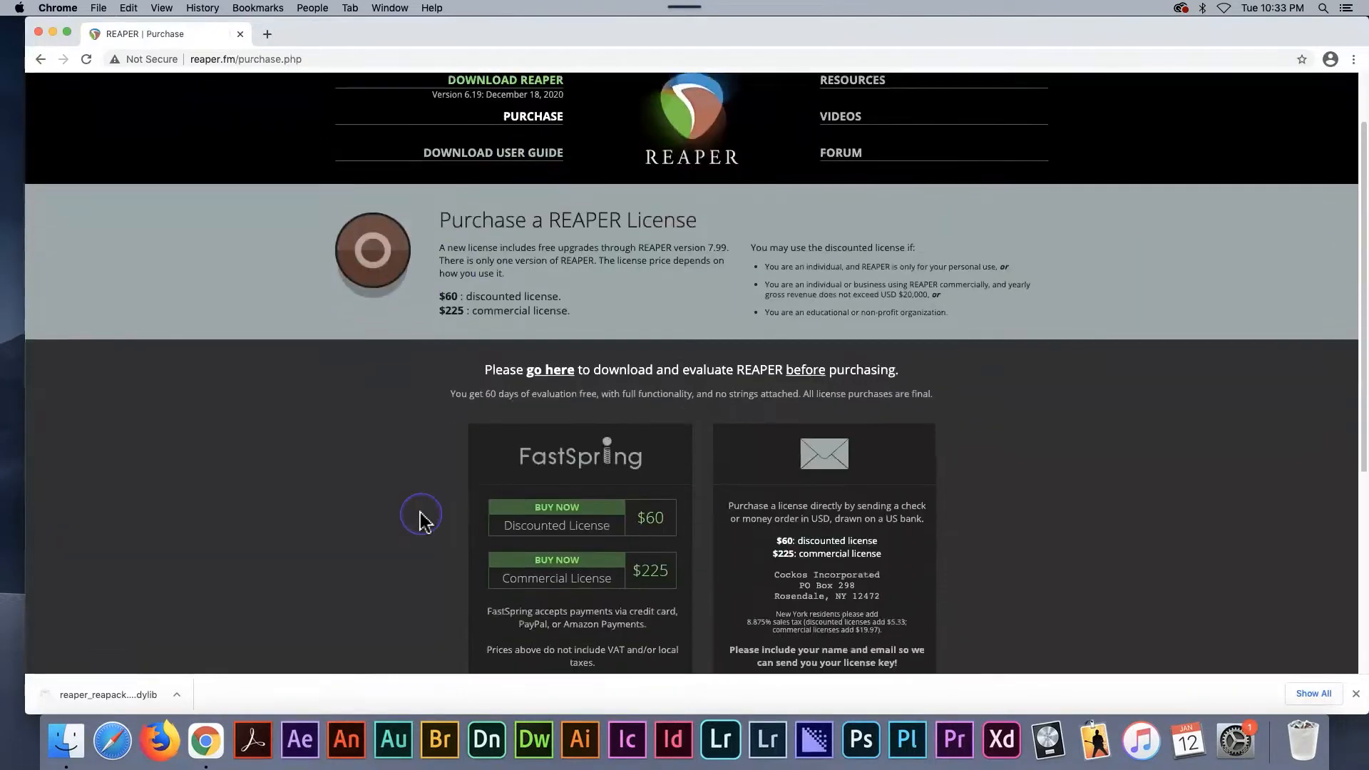
pyautogui.scroll(1, 420, 519)
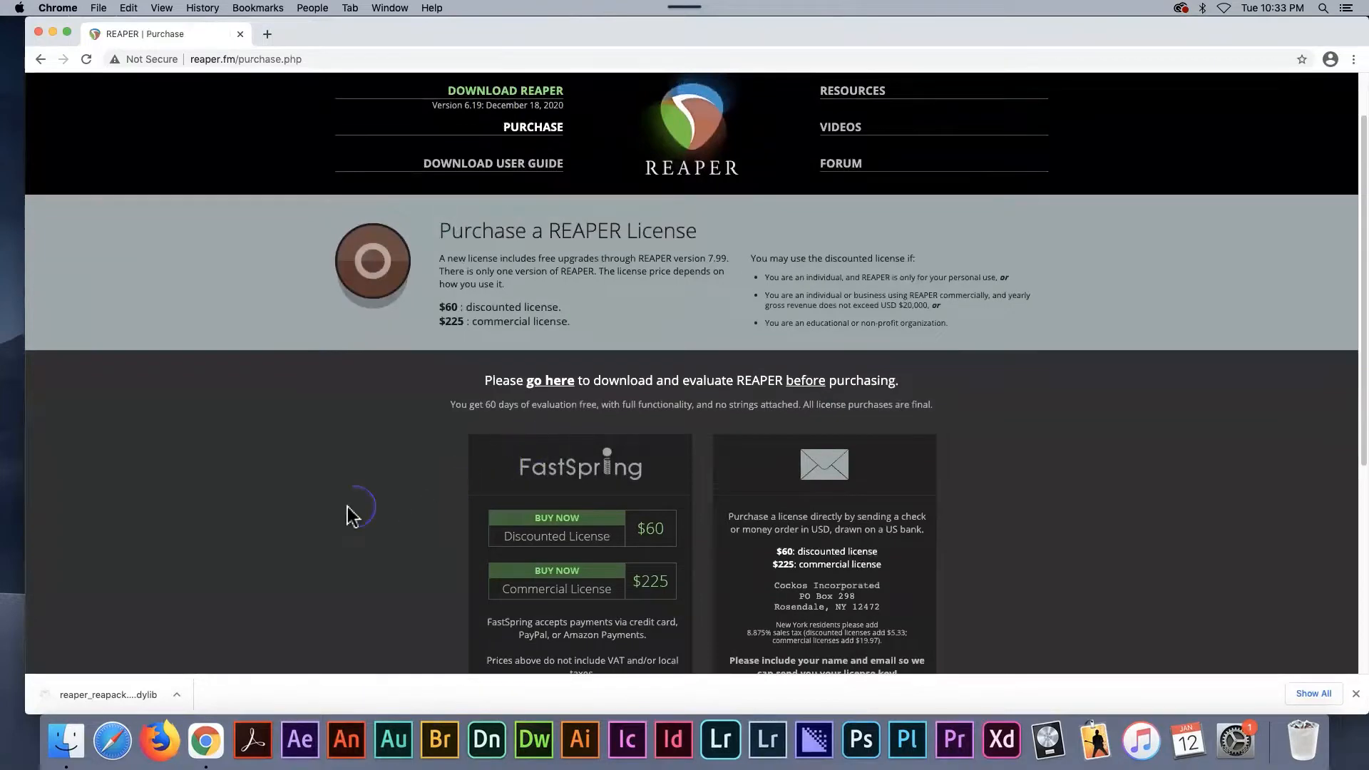
pyautogui.click(42, 60)
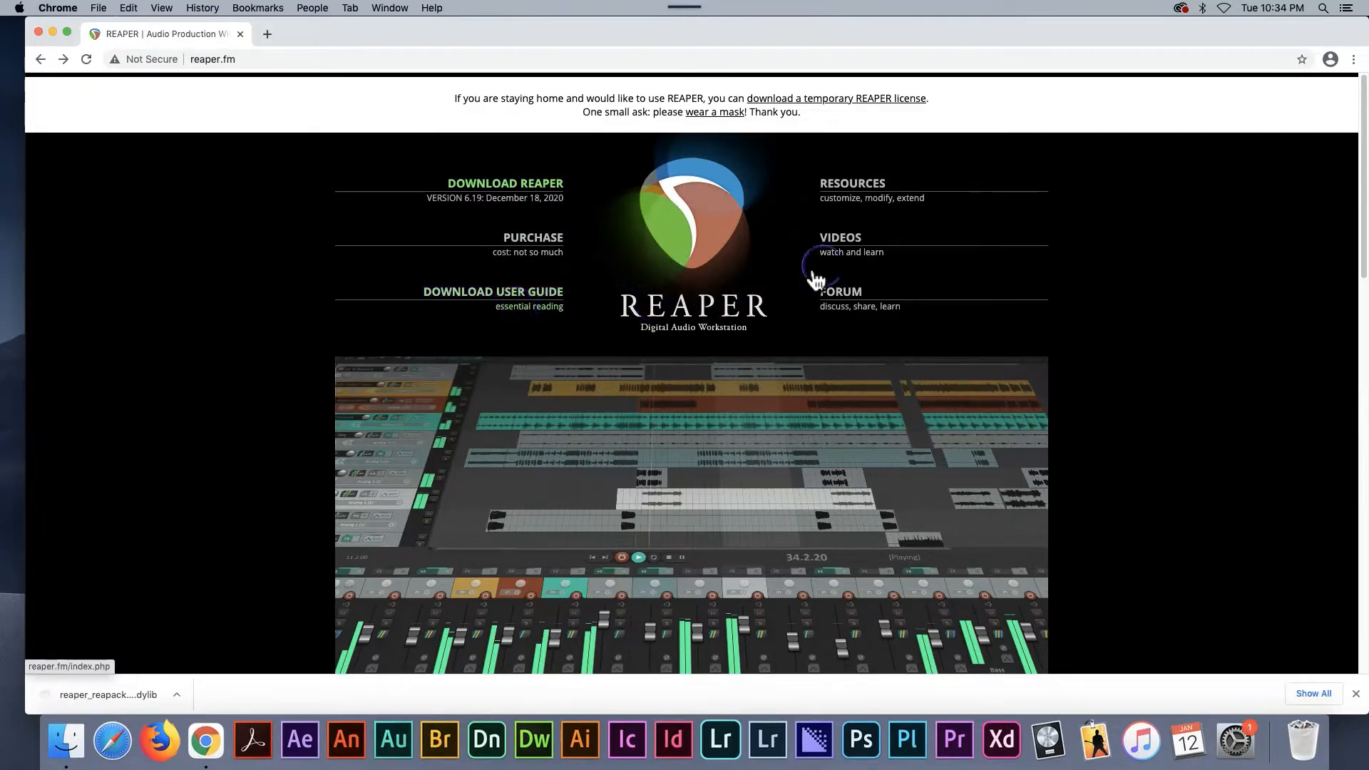
# - Browse the Setting Up Shop, Video, and FX and Plugins tutorial categories, then view the home page's list of resources
pyautogui.click(841, 246)
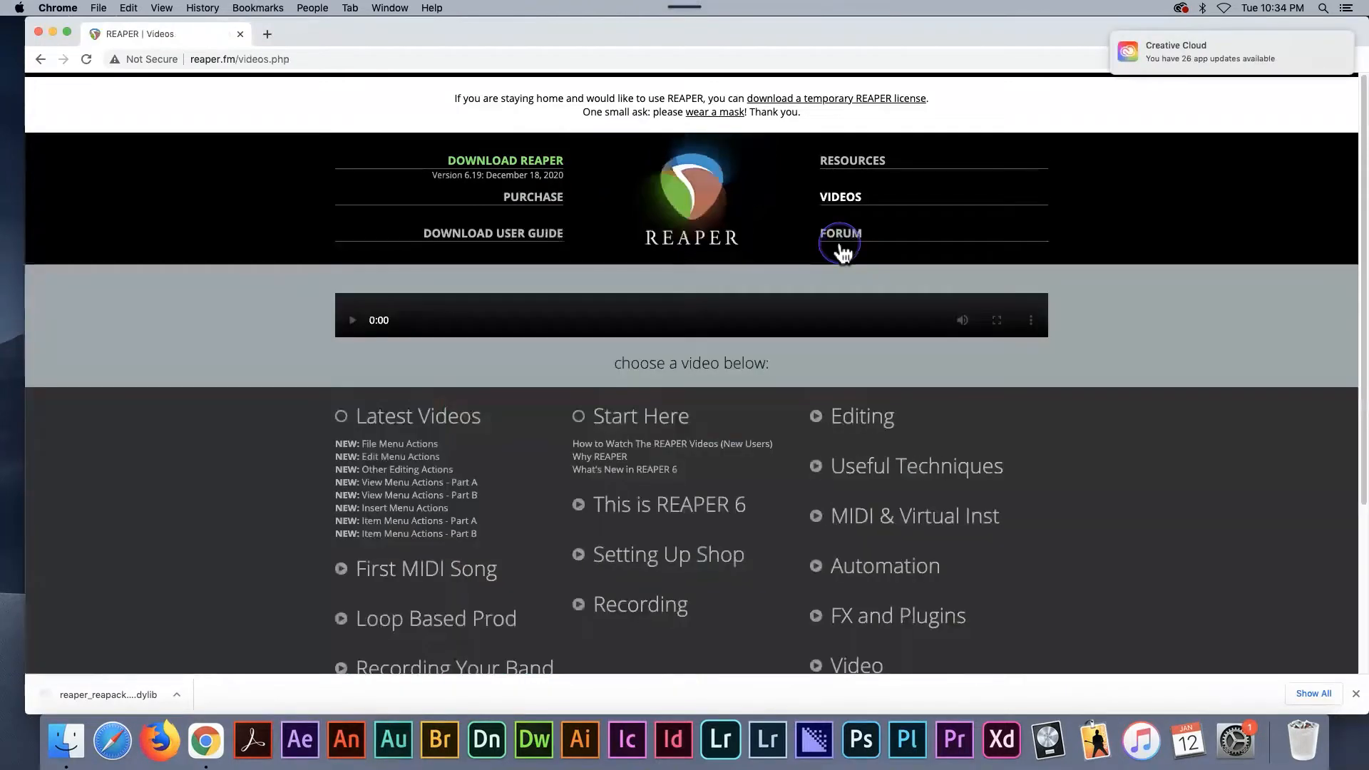
pyautogui.scroll(-5, 585, 549)
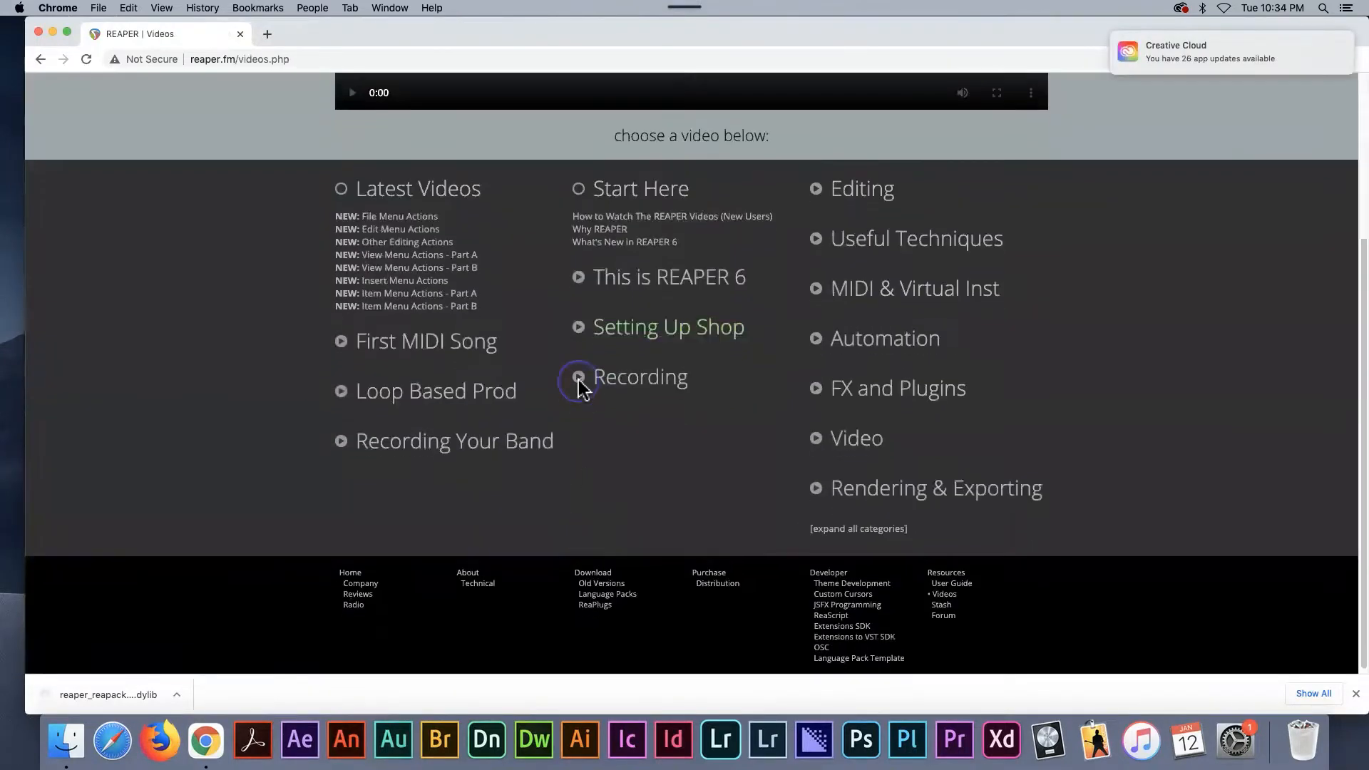
pyautogui.click(621, 339)
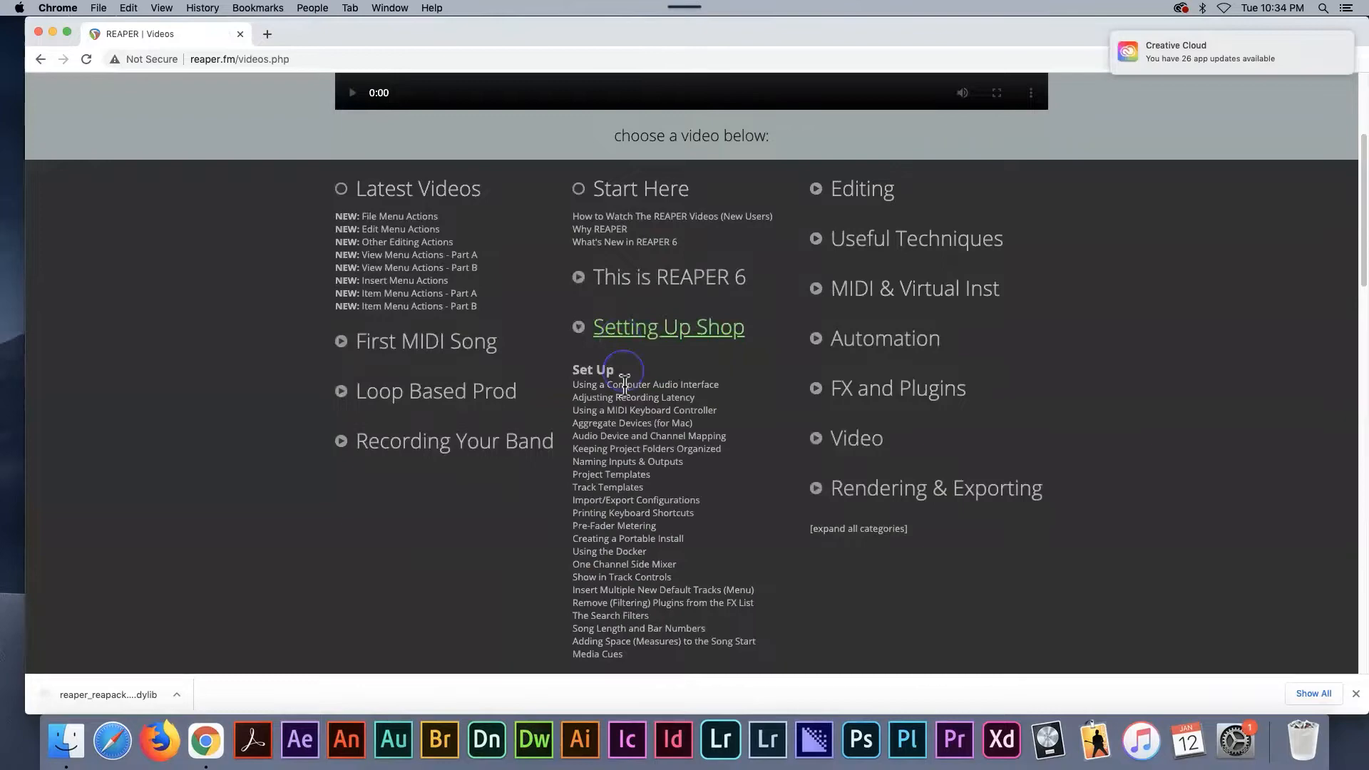
pyautogui.click(845, 440)
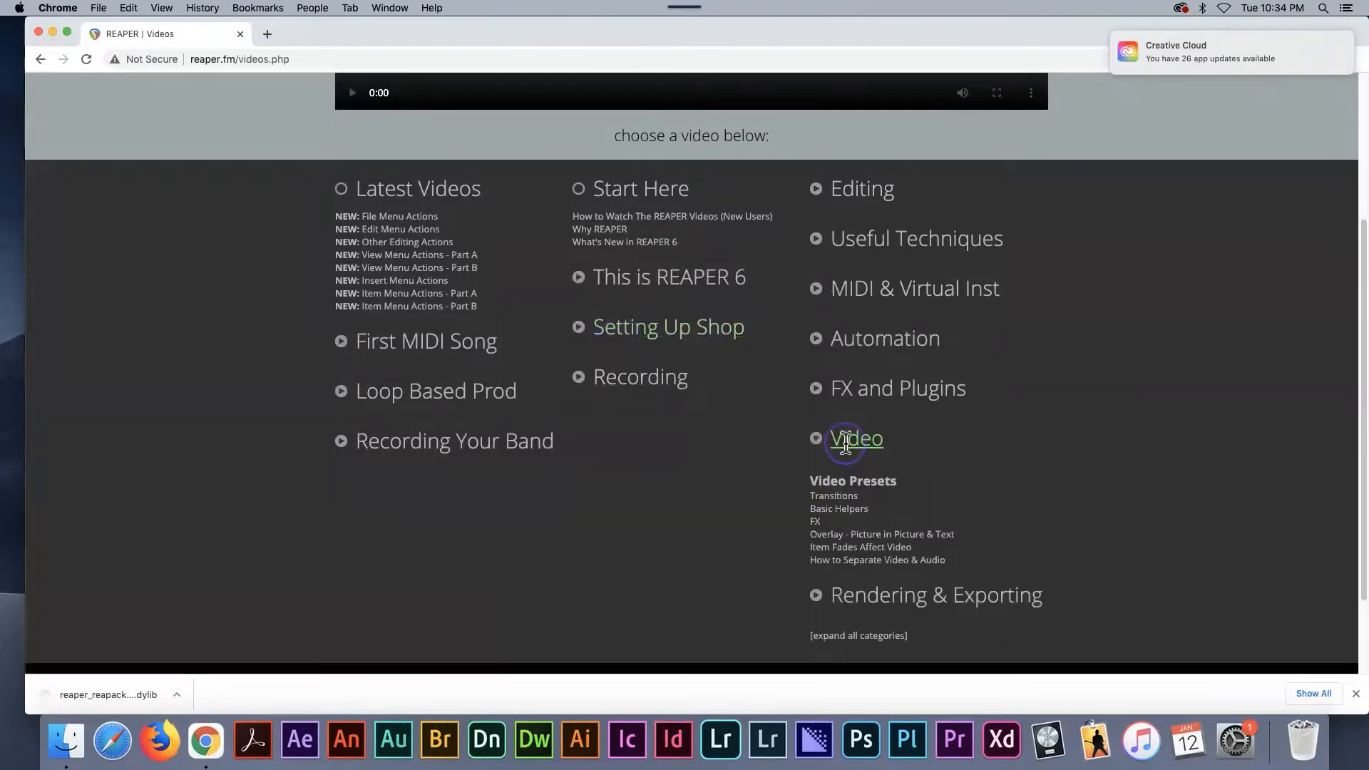
pyautogui.click(868, 392)
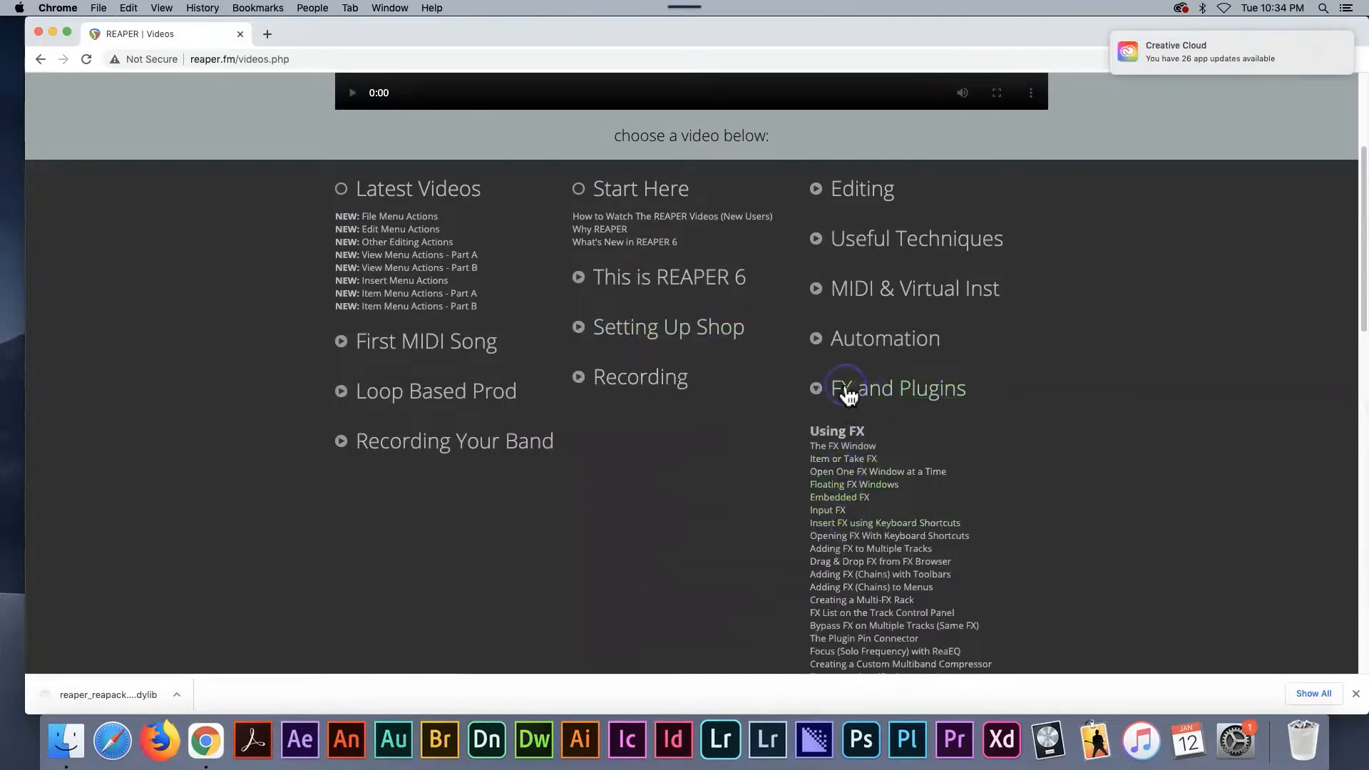
pyautogui.click(40, 60)
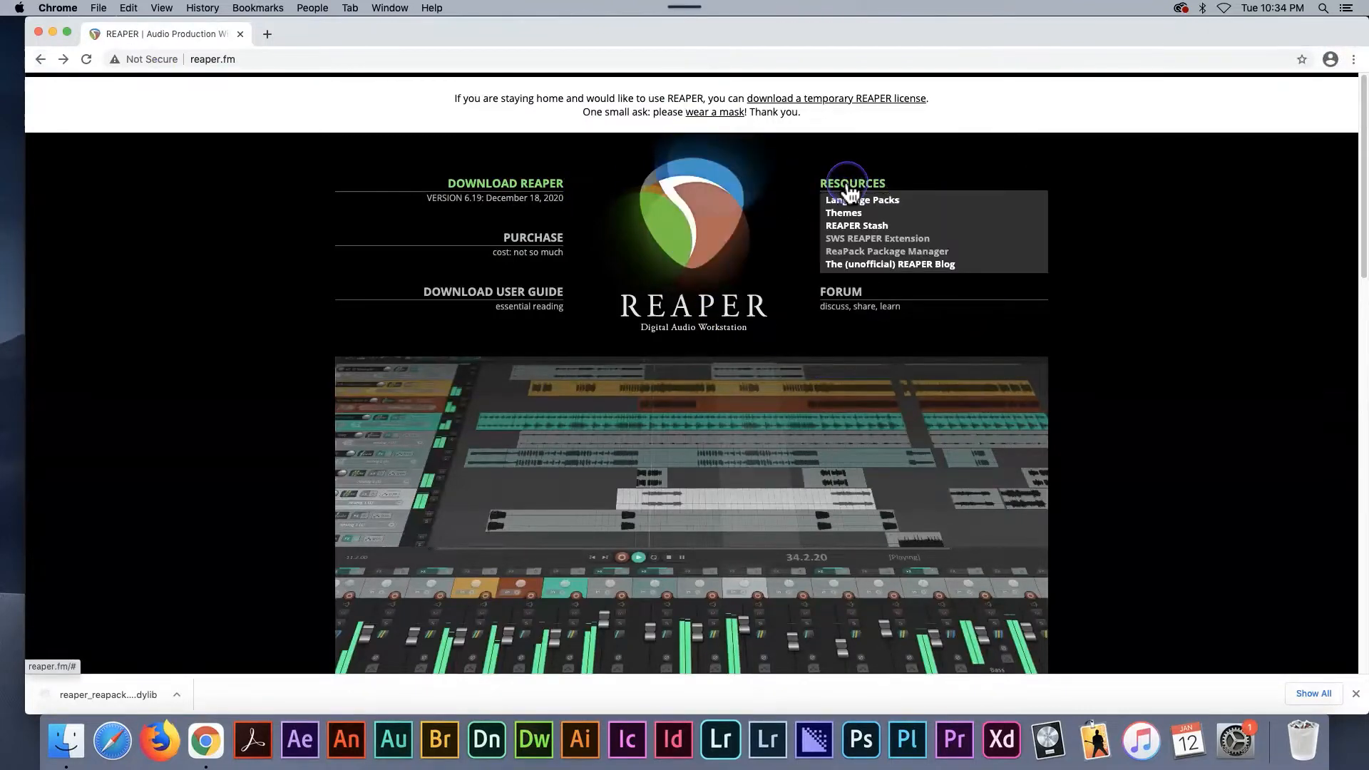
pyautogui.click(851, 185)
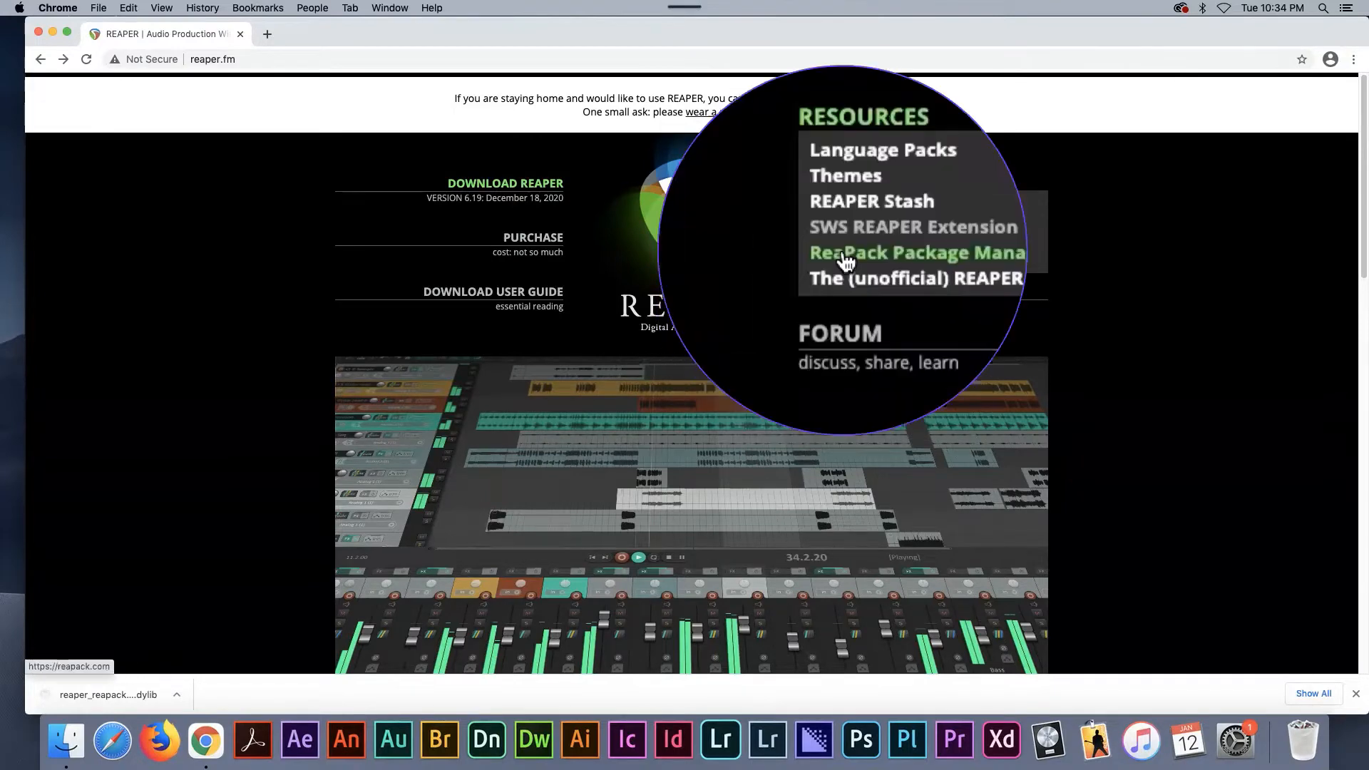
# - Download the macOS 64-bit version of REAPER v6.19 from the site's download page
pyautogui.click(513, 191)
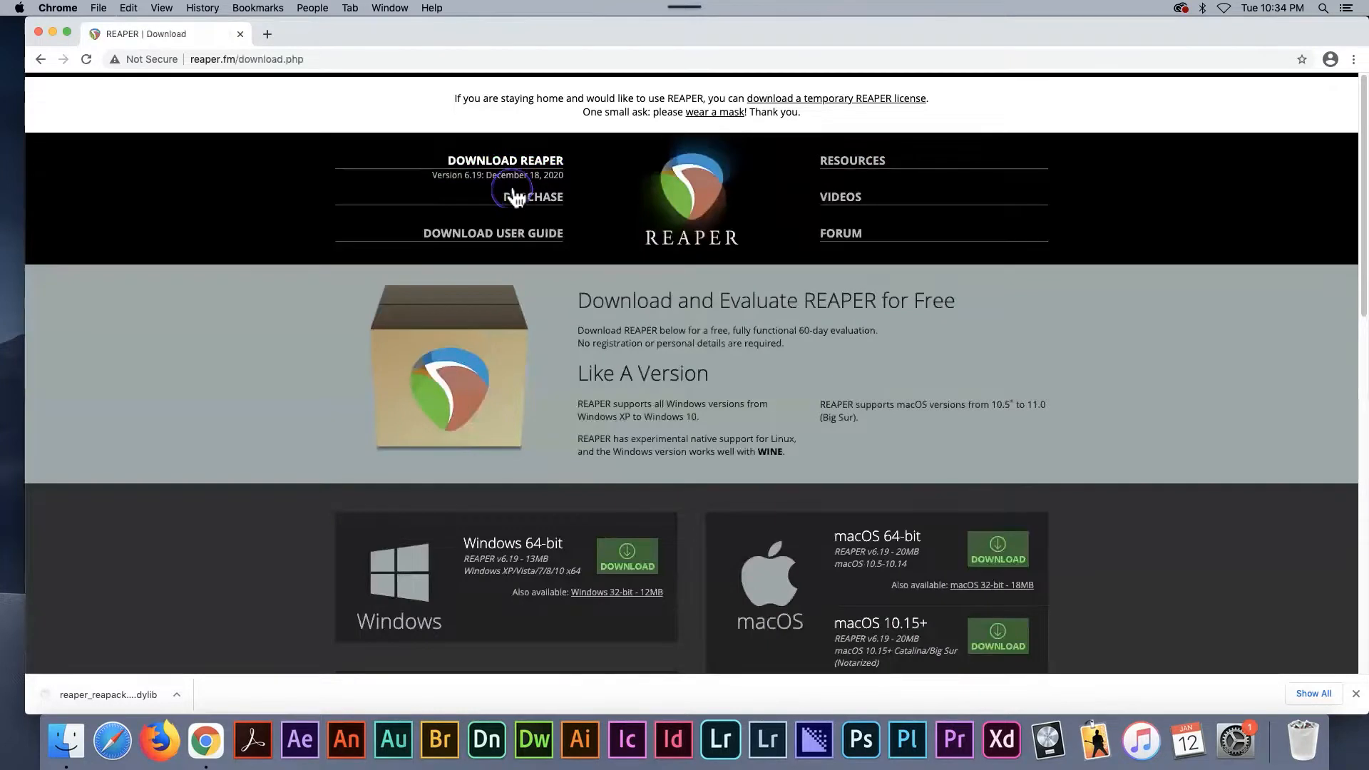
pyautogui.scroll(-2, 332, 357)
pyautogui.scroll(-2, 331, 357)
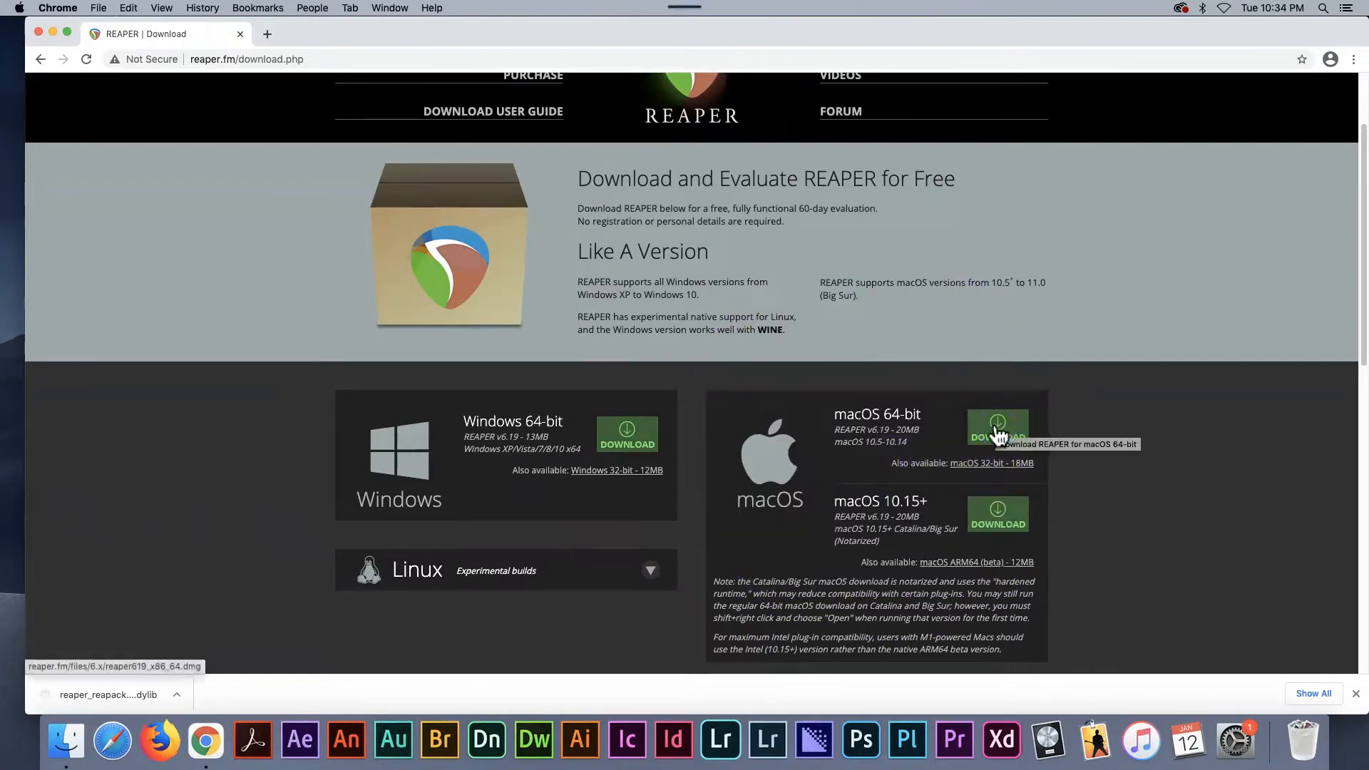
pyautogui.click(998, 434)
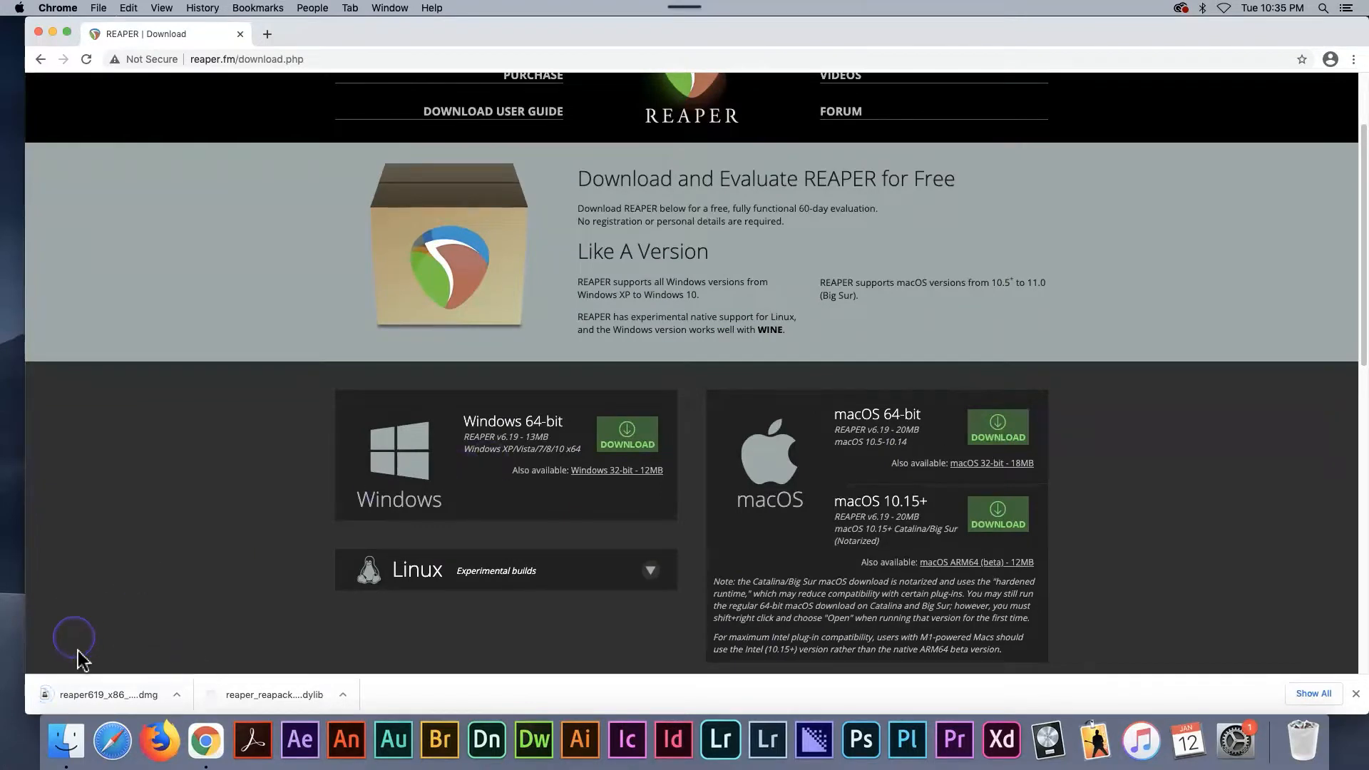
# - Install REAPER64 from the downloaded disk image into Applications, accepting the license agreement and authorizing the copy with the administrator's name and password
pyautogui.click(110, 696)
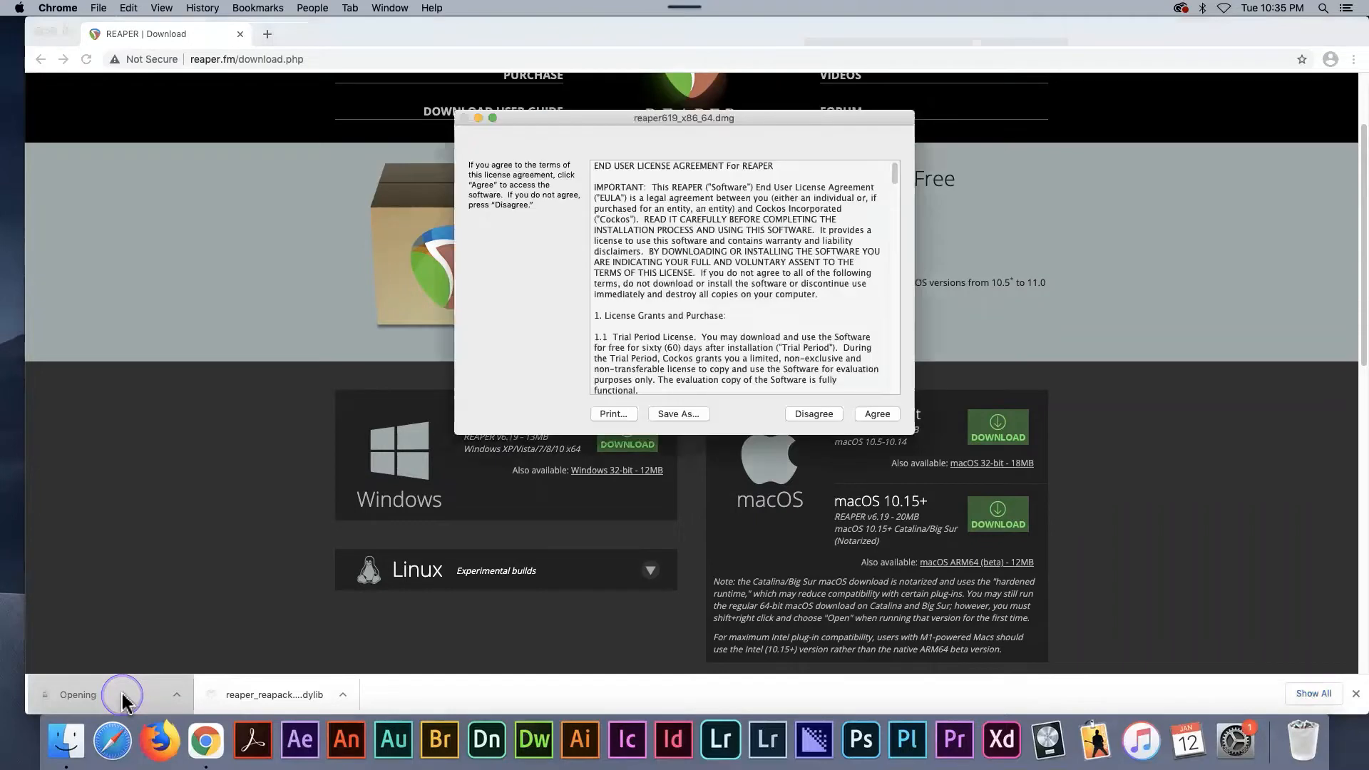
pyautogui.click(876, 413)
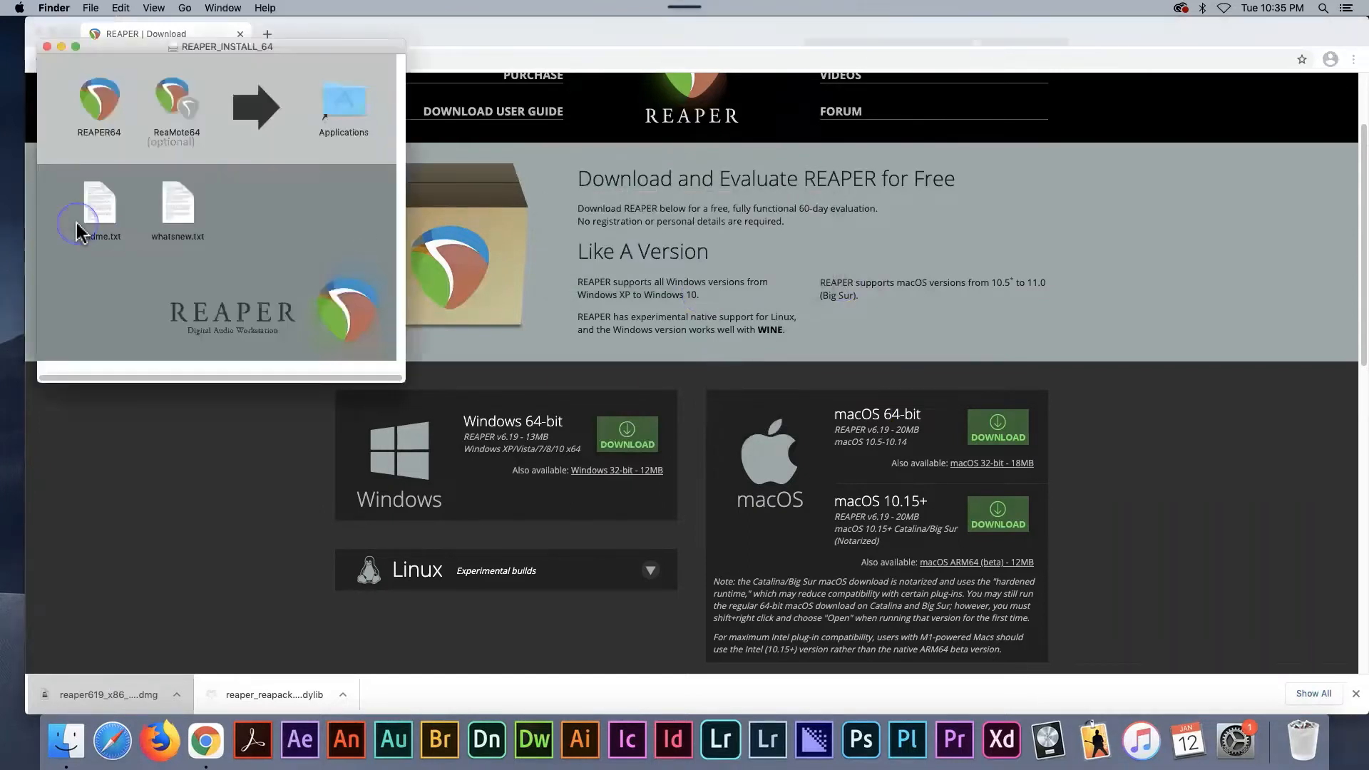
pyautogui.click(96, 134)
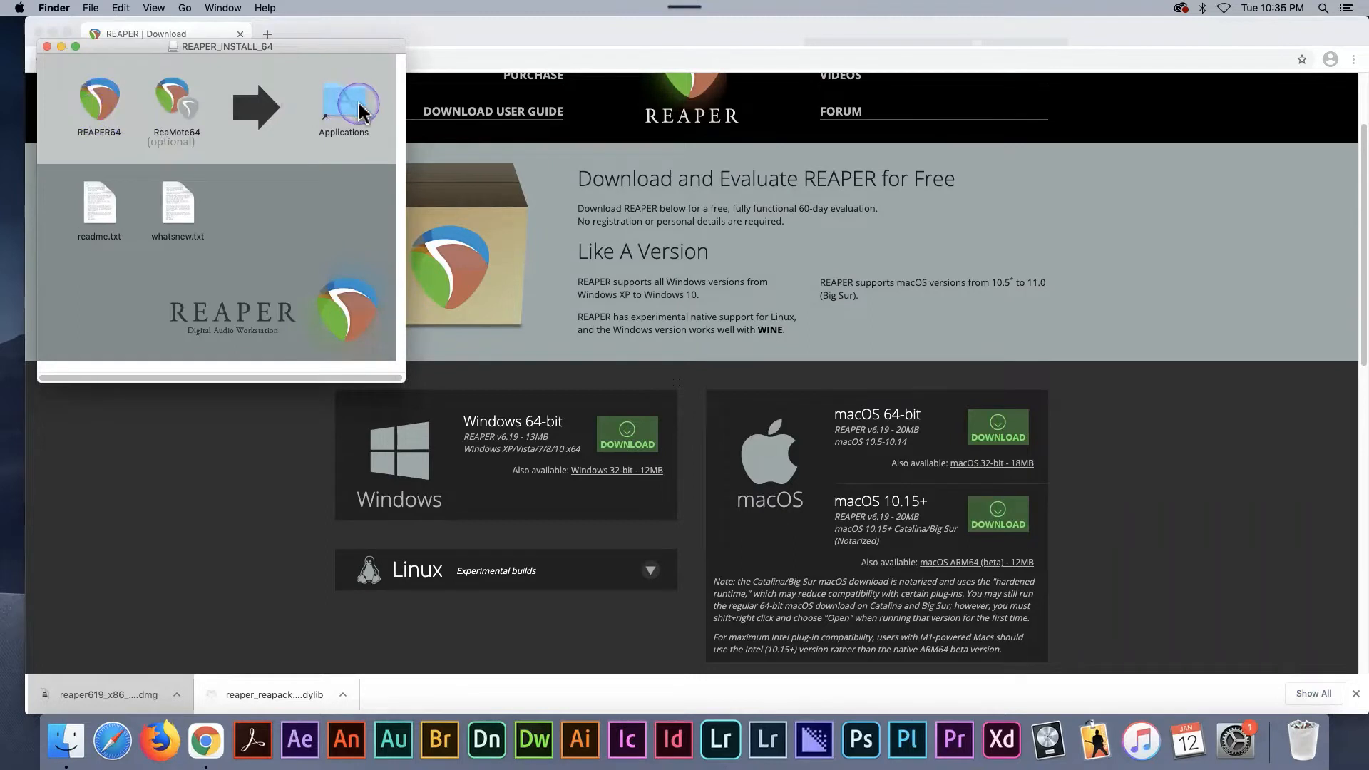
pyautogui.moveTo(100, 98); pyautogui.dragTo(346, 115)
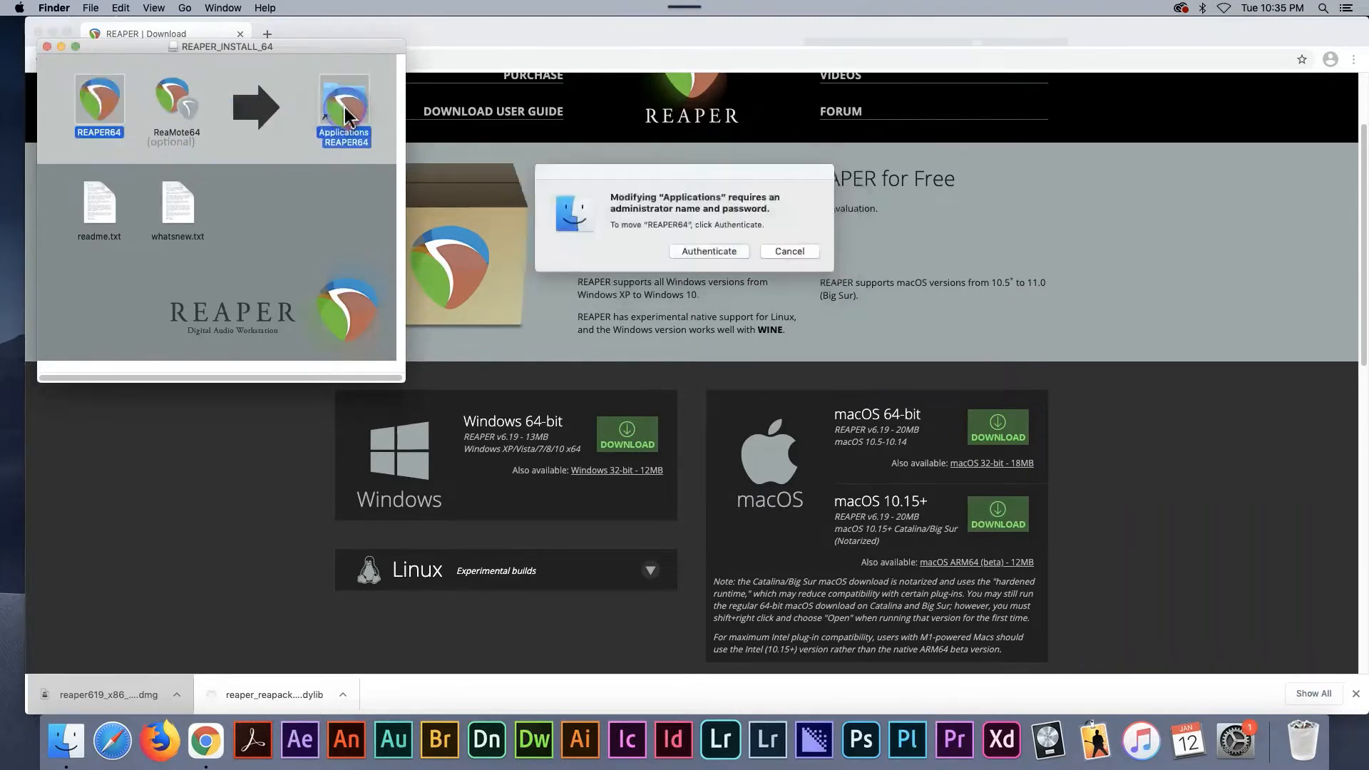
pyautogui.click(713, 253)
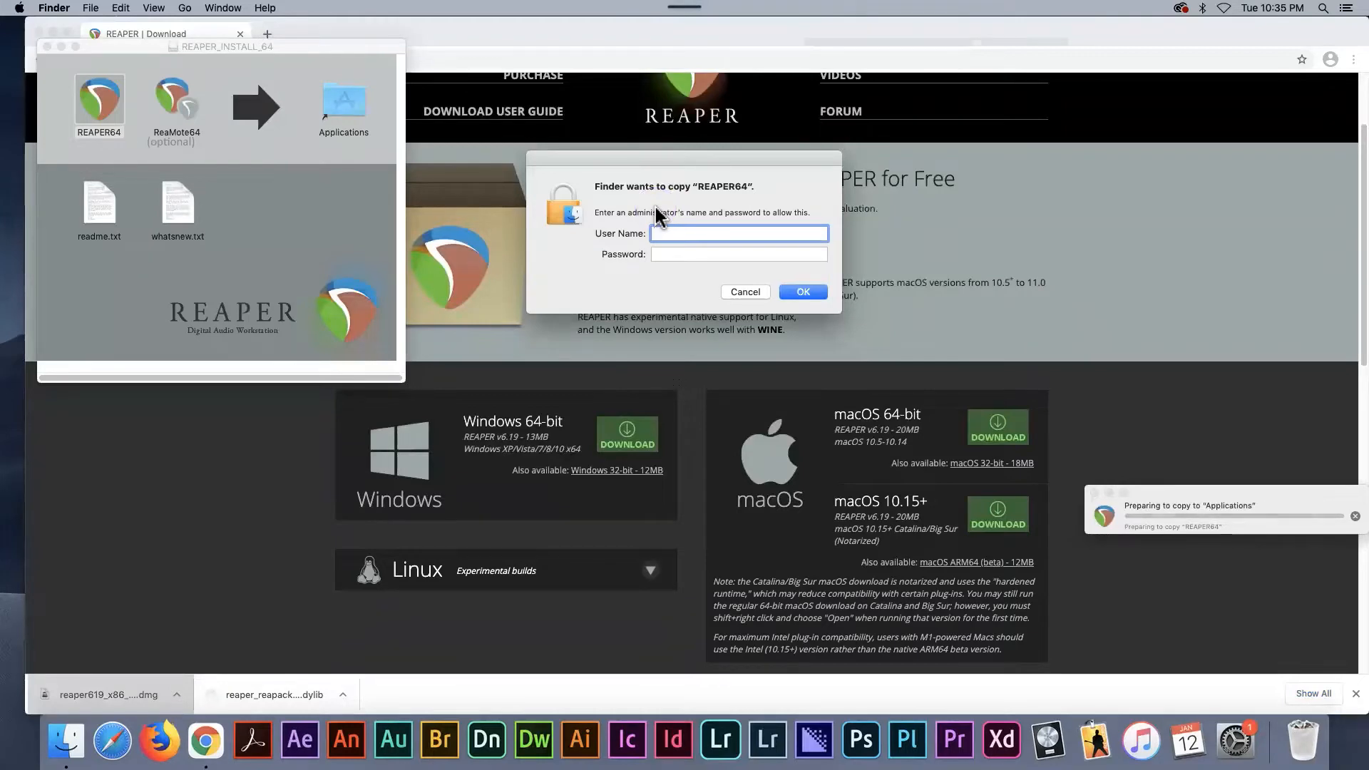
pyautogui.click(803, 291)
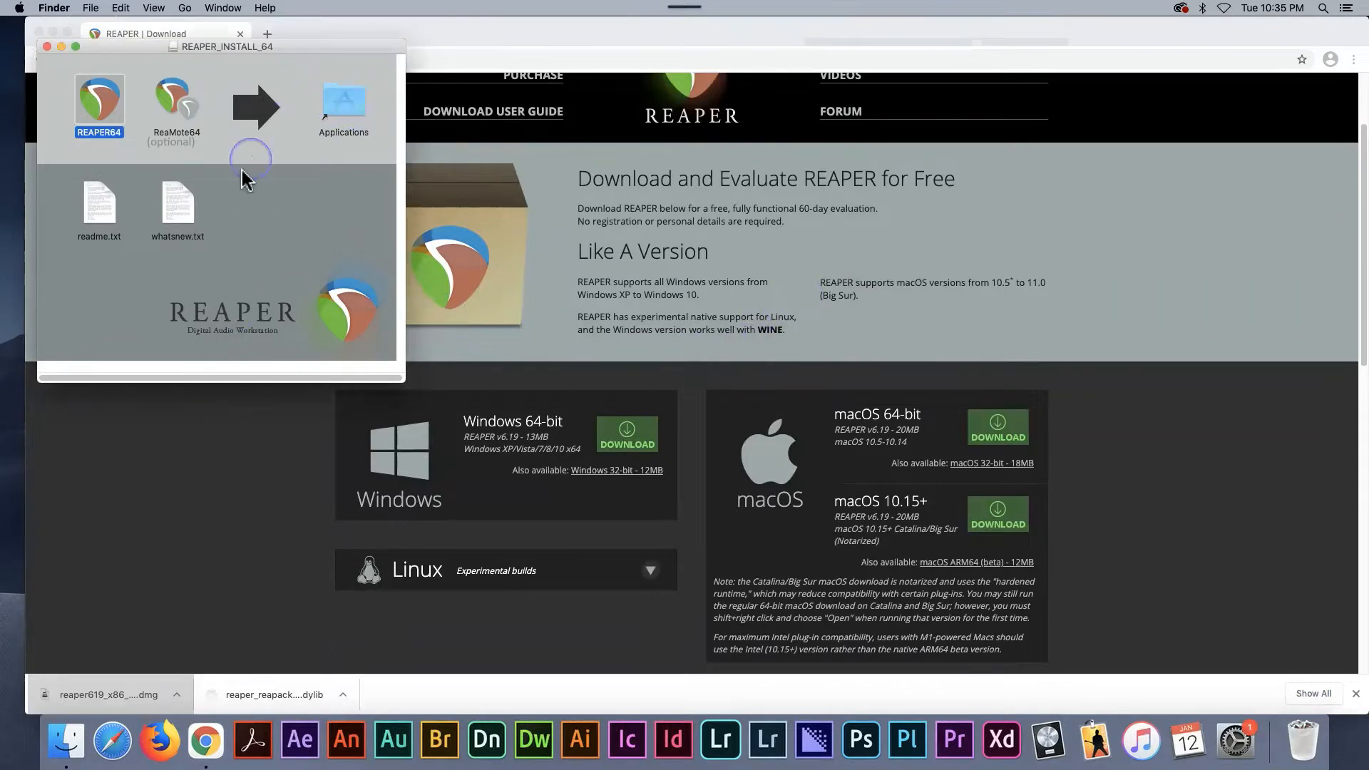
pyautogui.click(47, 47)
# - Locate REAPER64 in the Applications folder using a new Finder window, then minimize the window
pyautogui.click(90, 8)
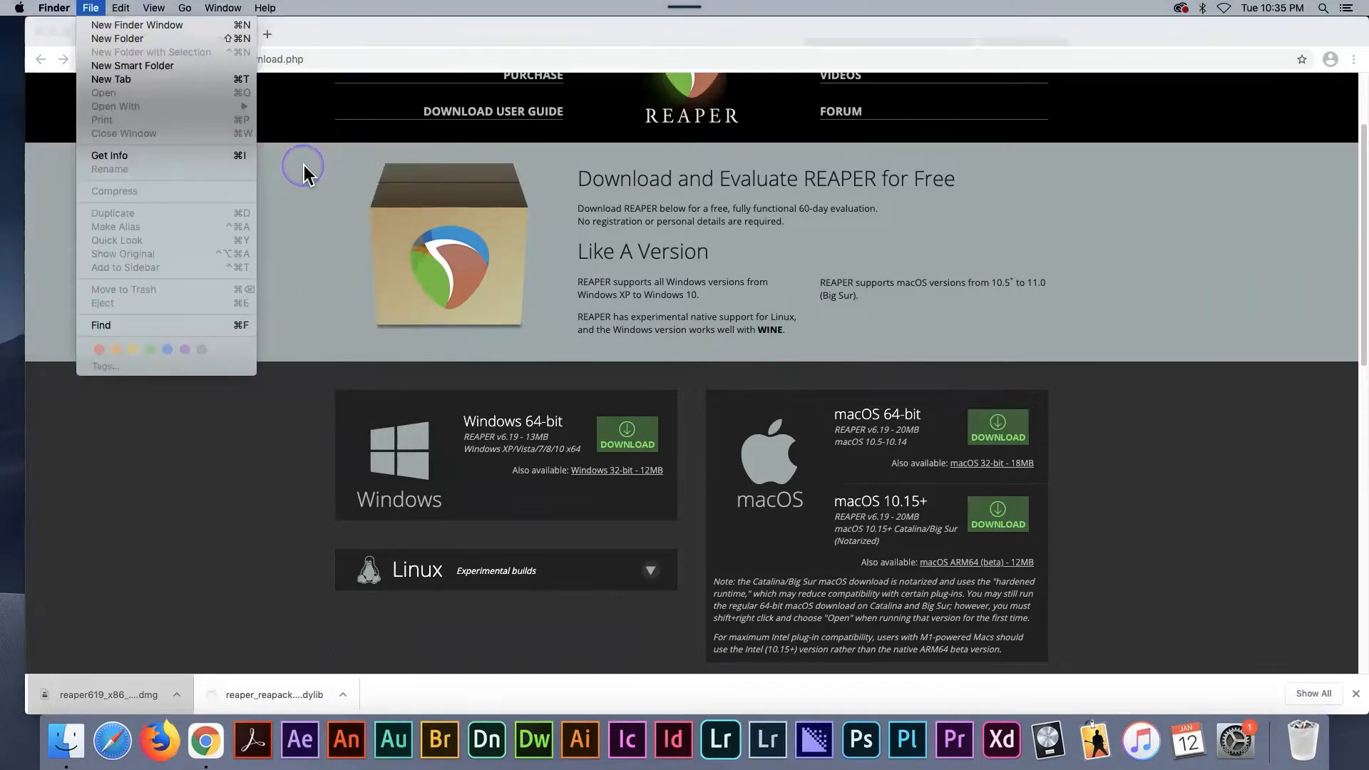
pyautogui.click(125, 33)
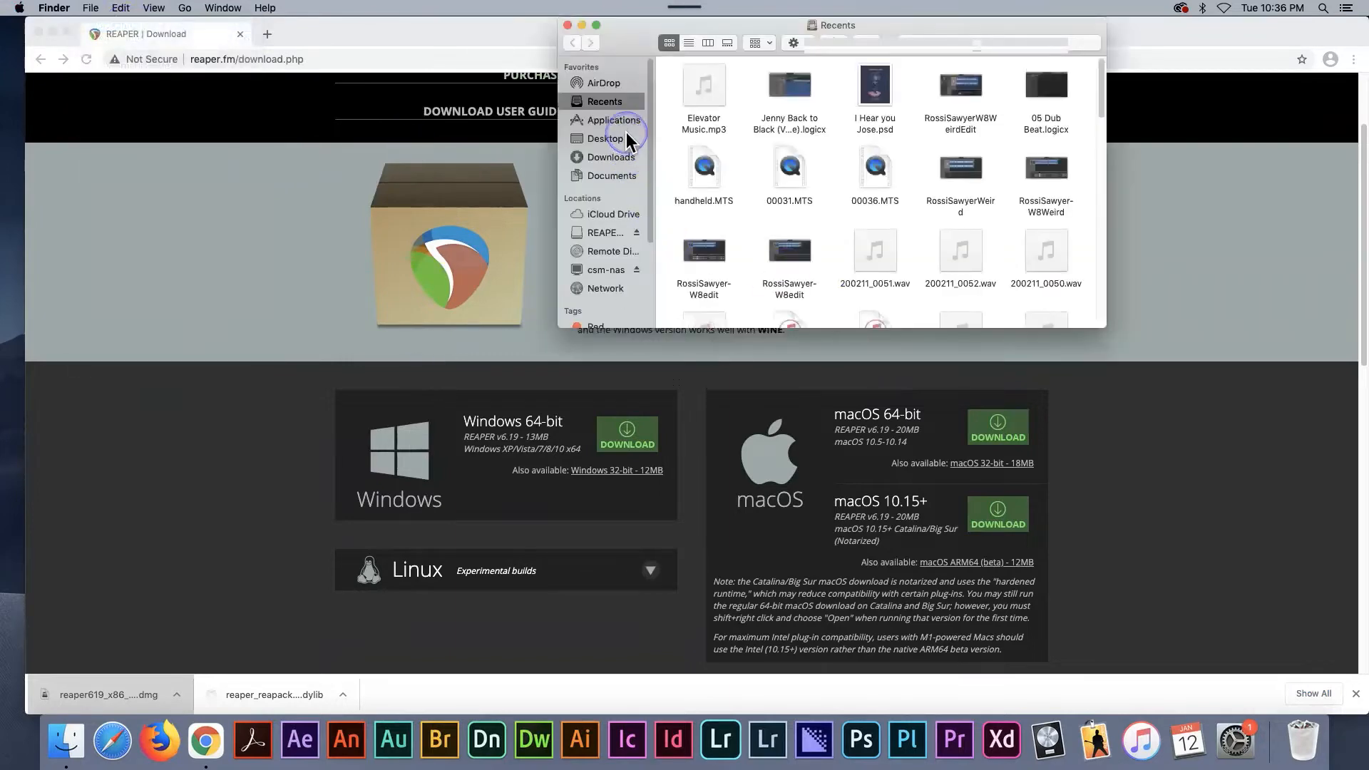
pyautogui.click(627, 130)
pyautogui.scroll(-3, 706, 204)
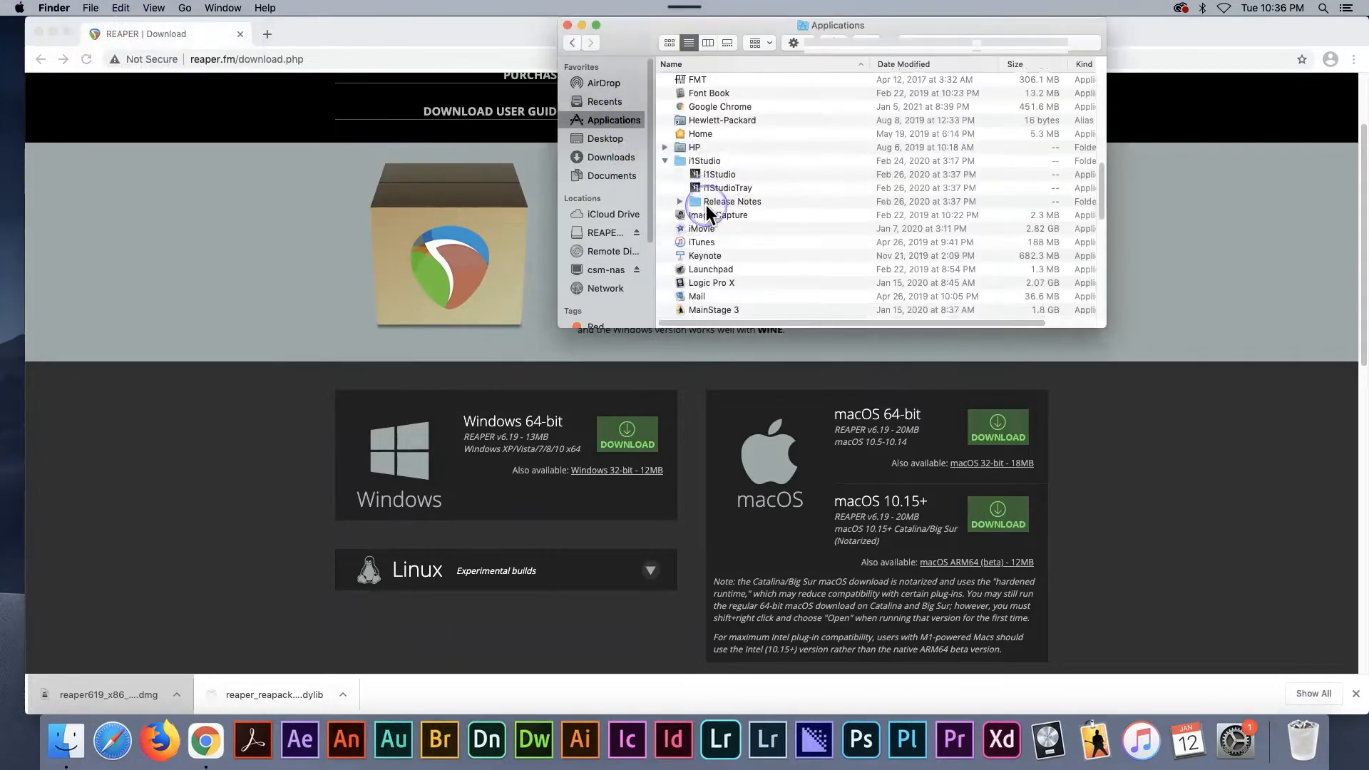
pyautogui.scroll(-10, 706, 204)
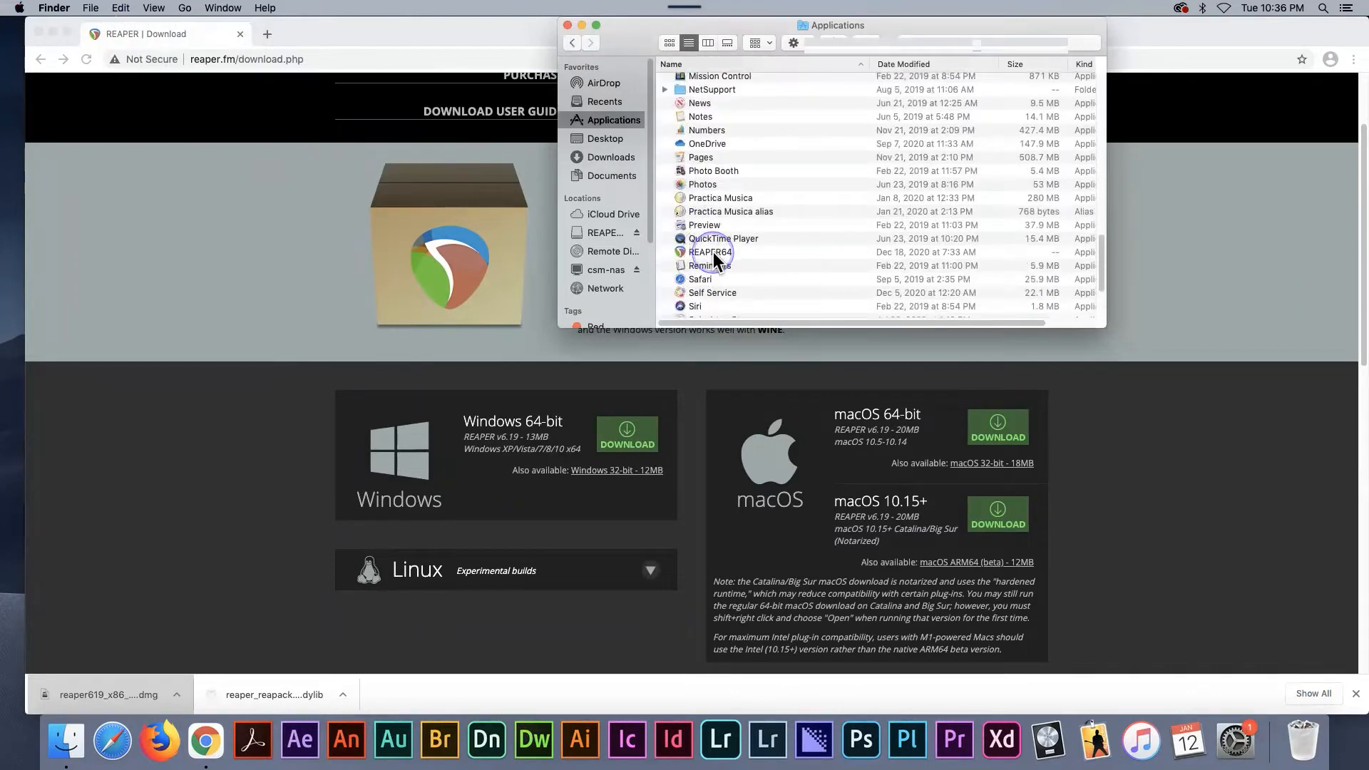
pyautogui.click(583, 25)
pyautogui.click(581, 23)
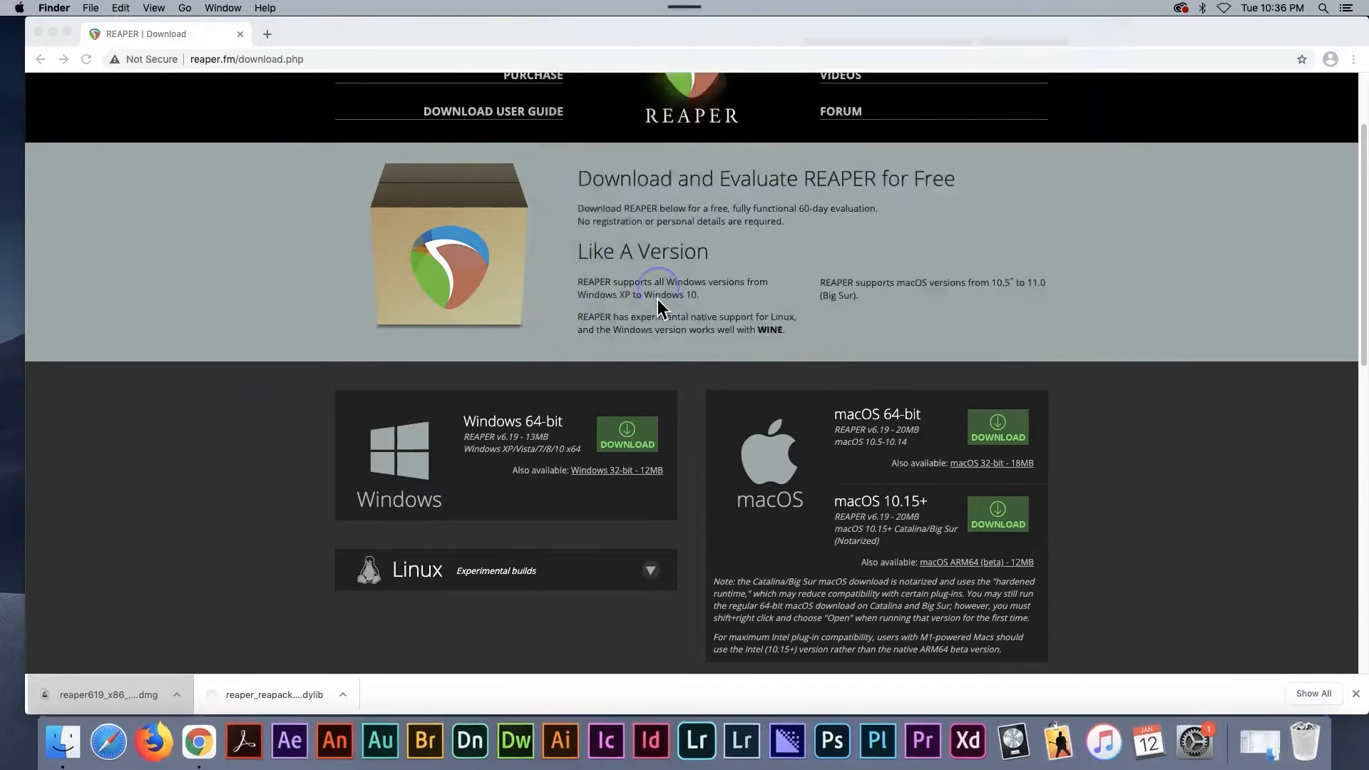
# - Return to the REAPER site in Chrome and open the SWS REAPER Extension page from its resources
pyautogui.scroll(3, 329, 221)
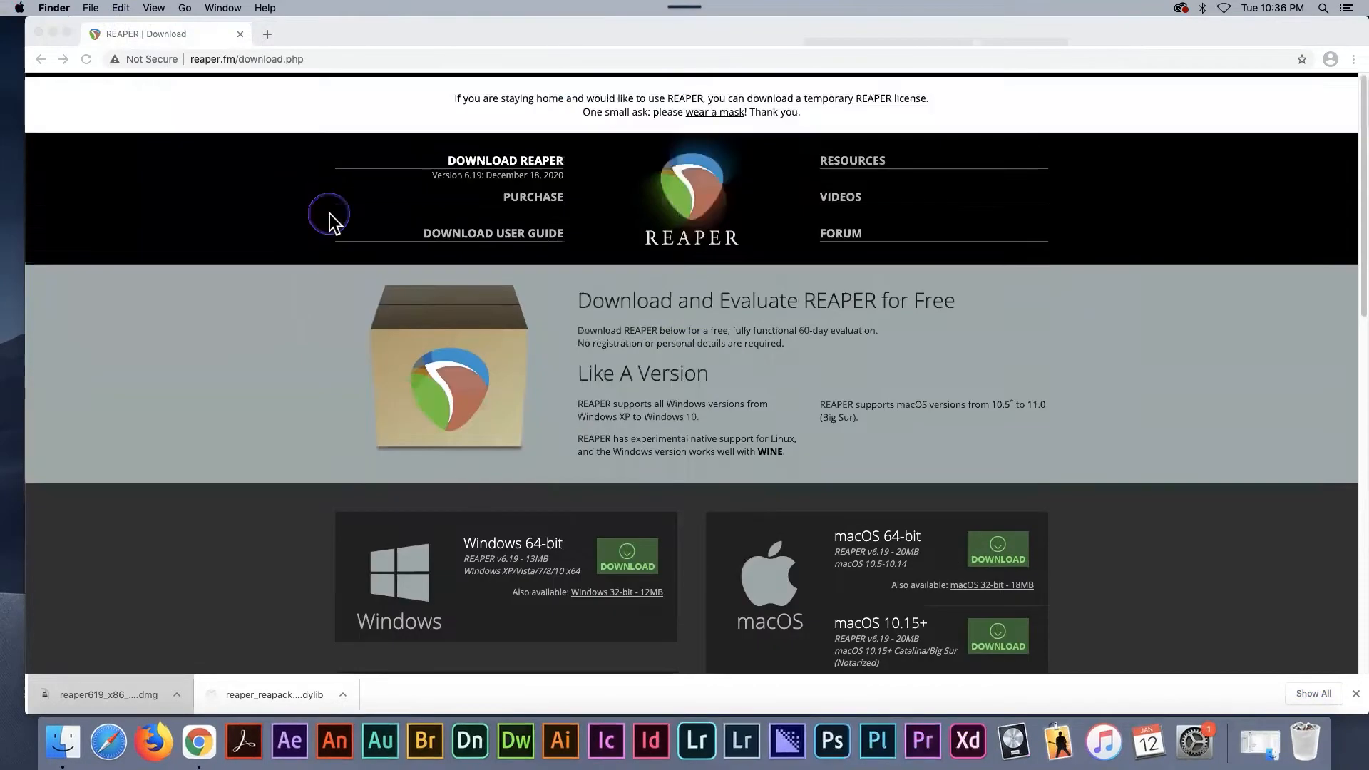
pyautogui.click(852, 170)
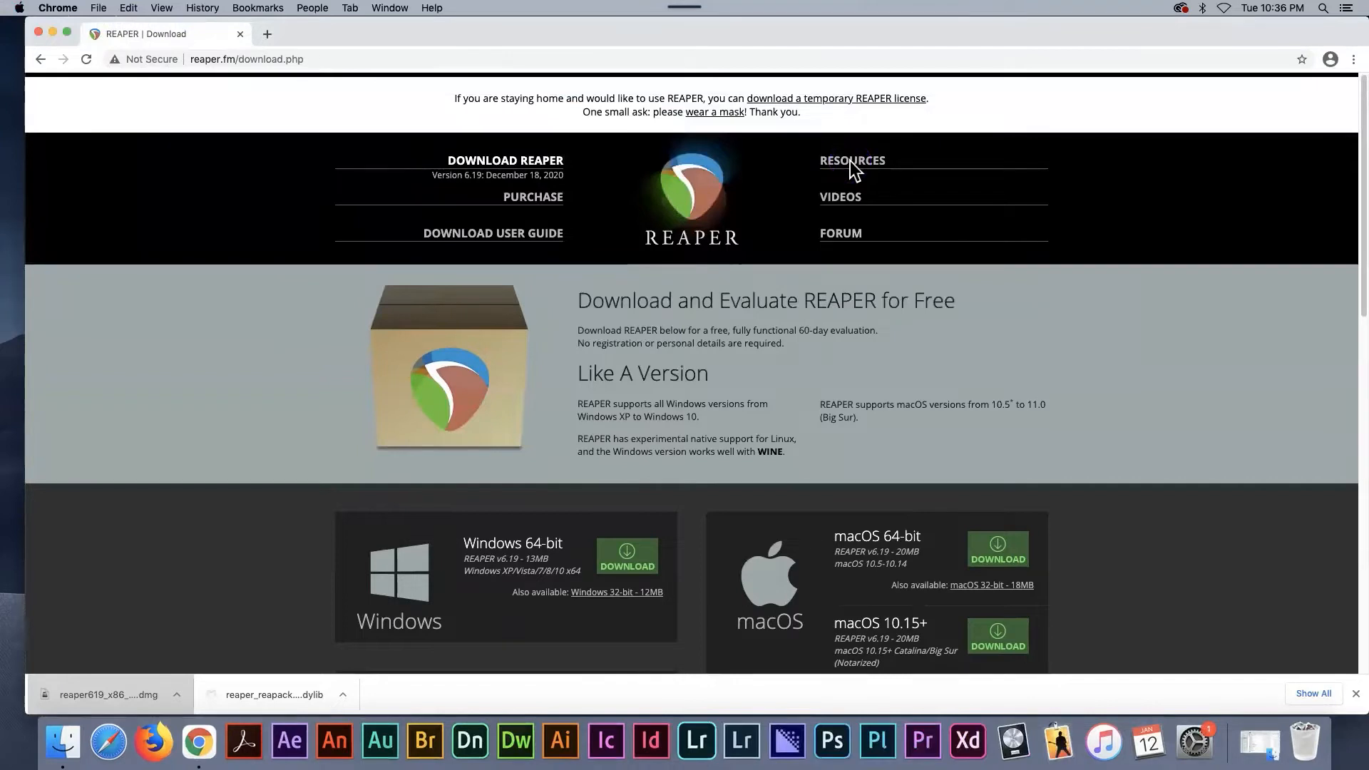
pyautogui.click(852, 165)
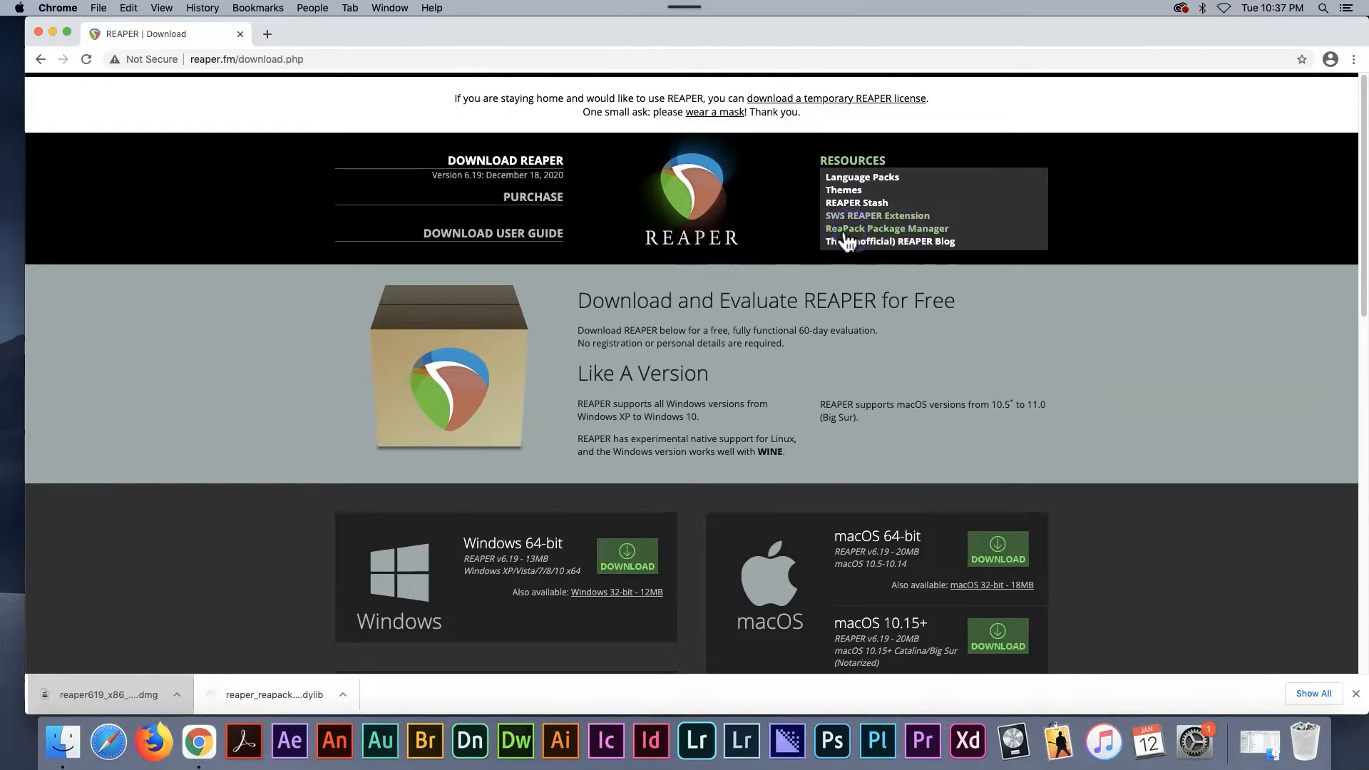
pyautogui.click(906, 218)
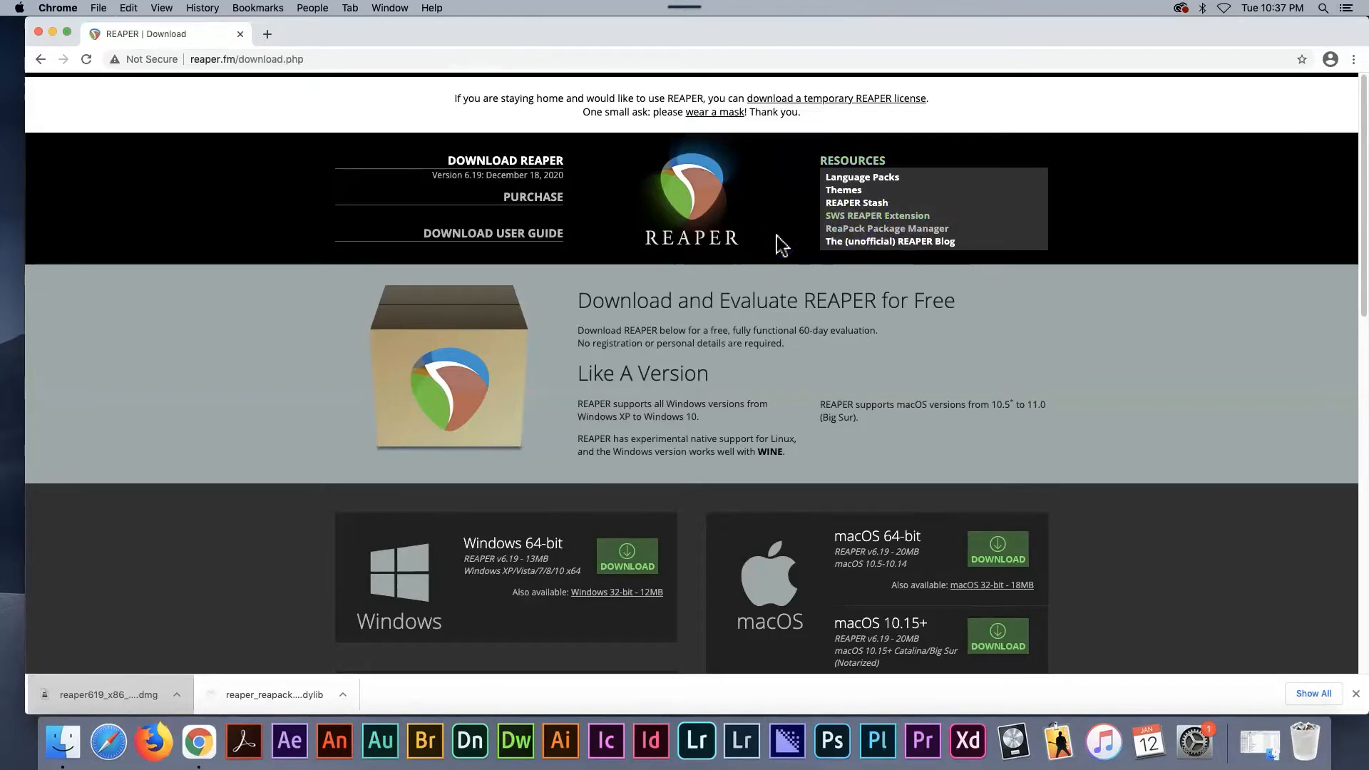
pyautogui.click(840, 221)
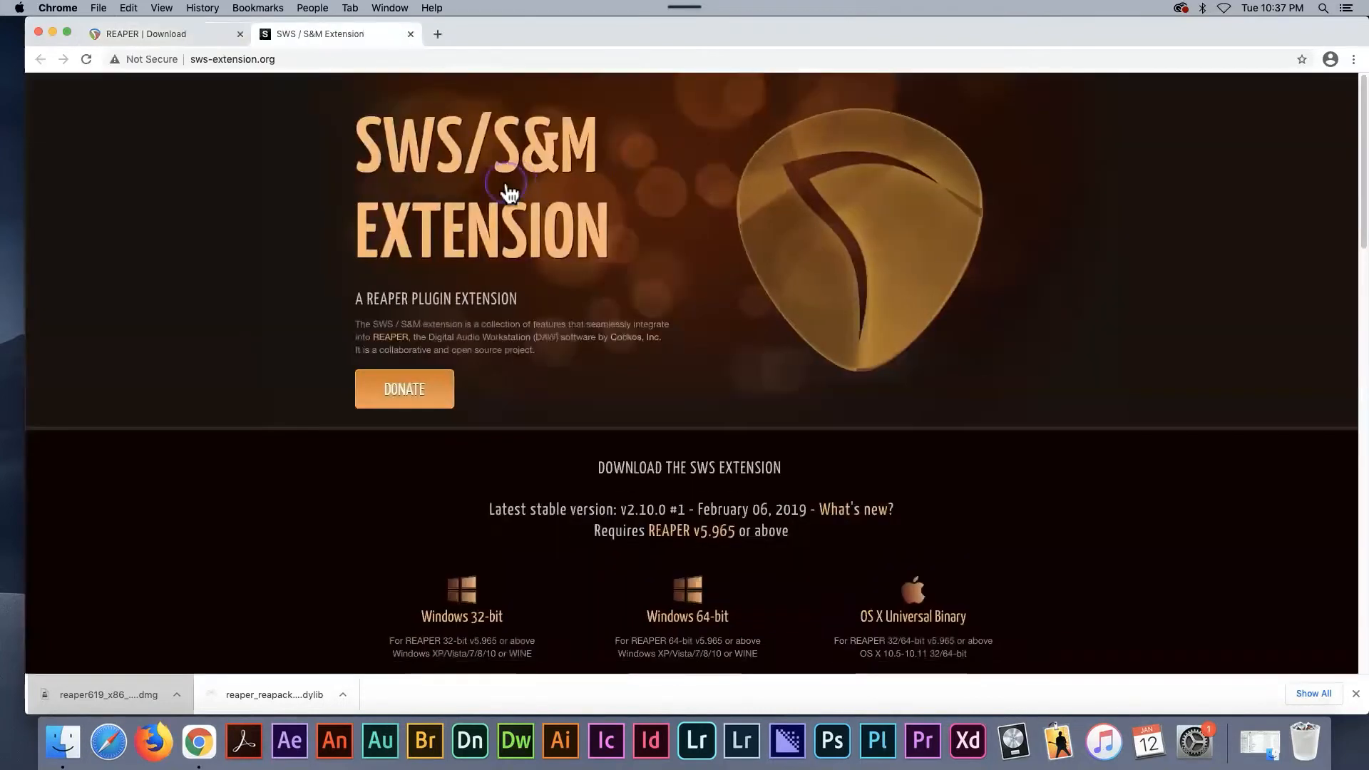
# - Download the OS X Universal Binary of the SWS extension and open the ReaPack Package Manager page from the REAPER site's resources
pyautogui.scroll(-5, 209, 426)
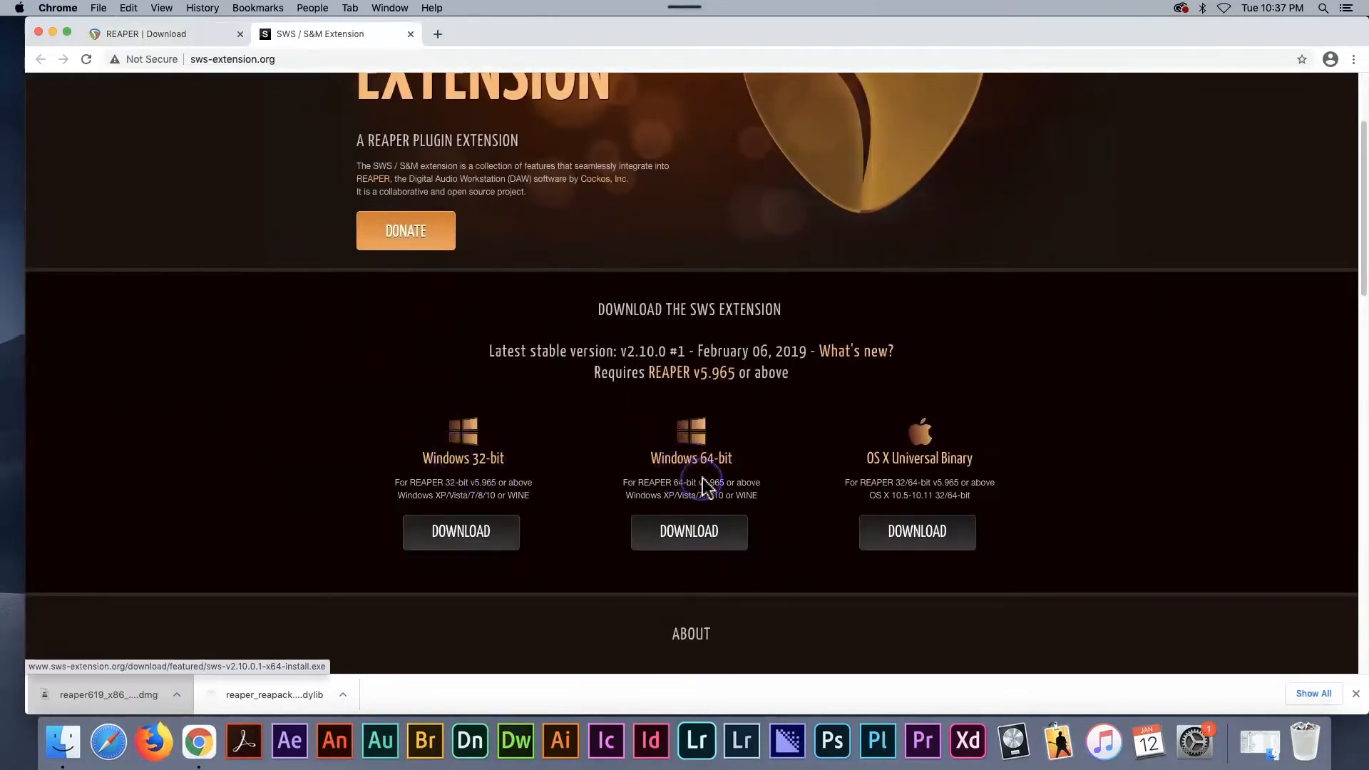
pyautogui.scroll(-1, 803, 500)
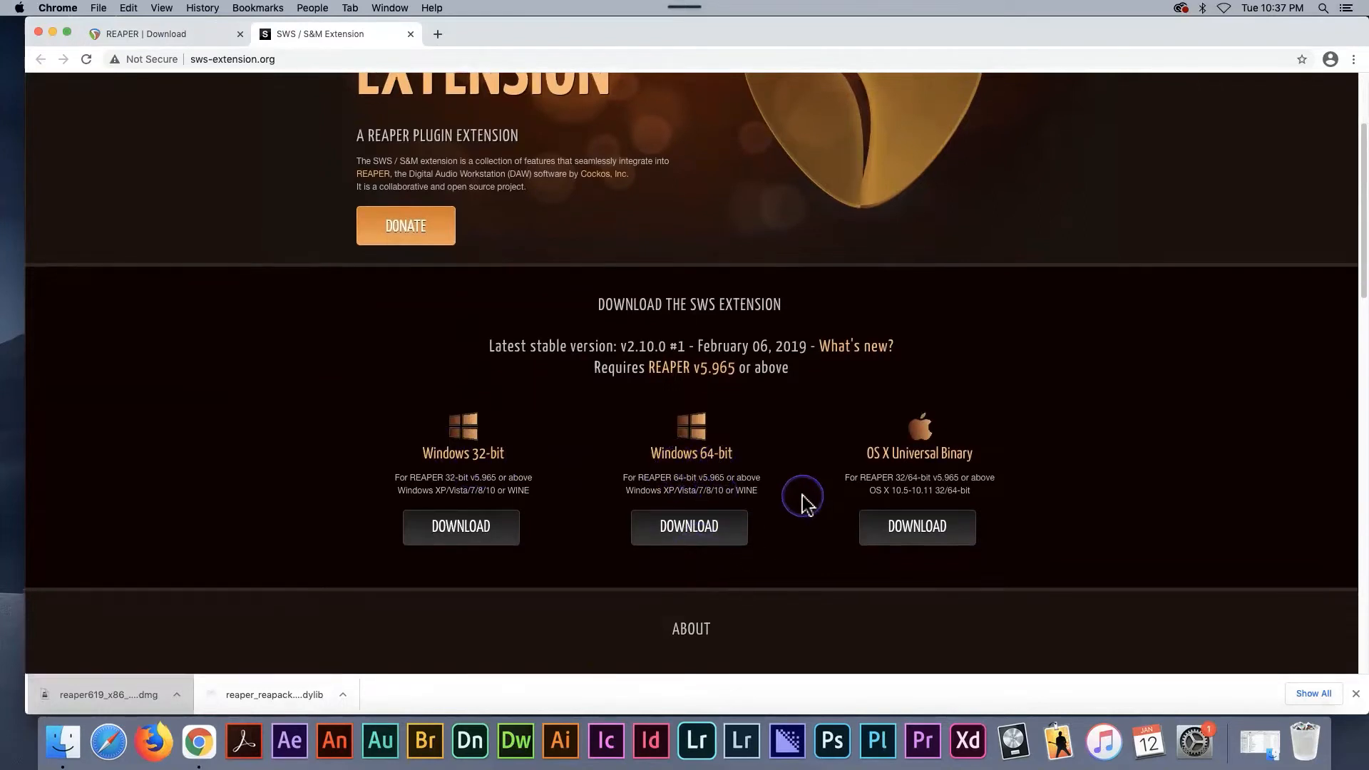
pyautogui.scroll(-2, 802, 499)
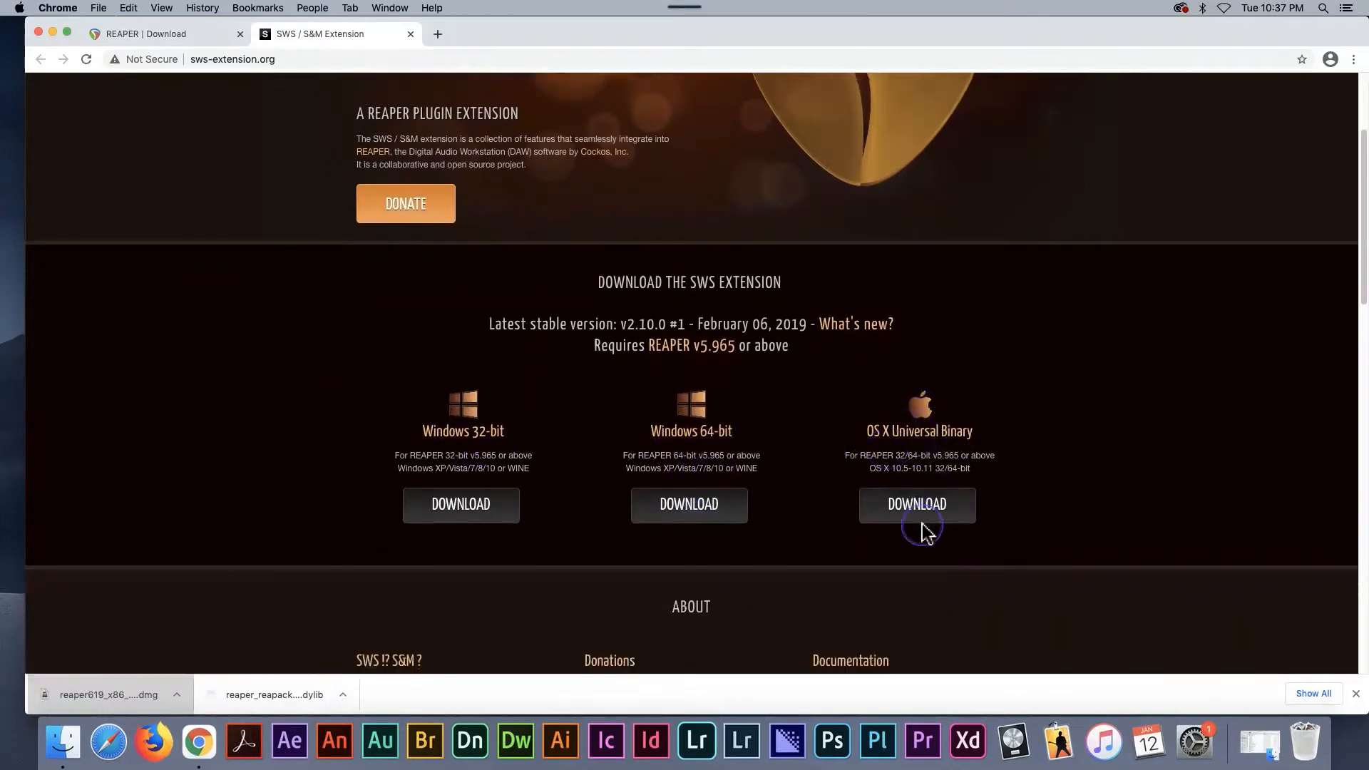
pyautogui.click(925, 531)
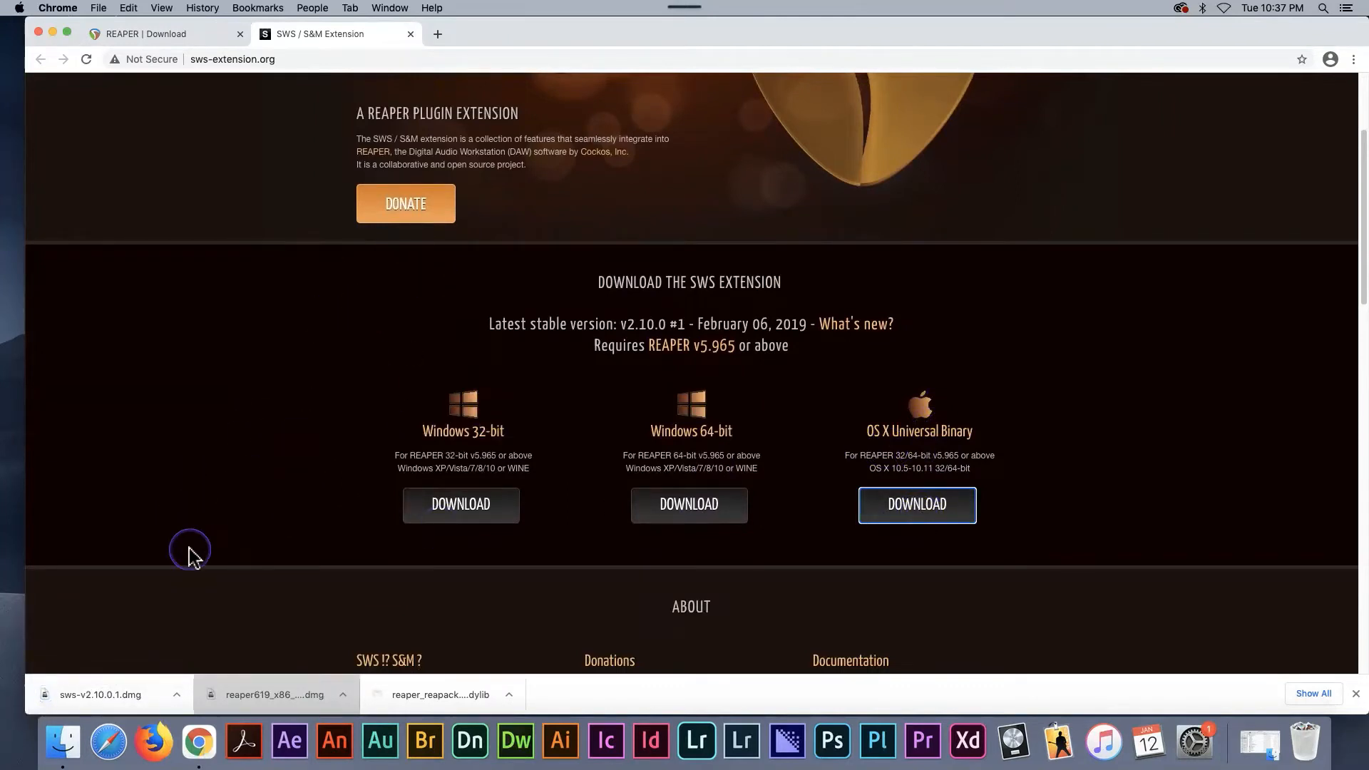
pyautogui.click(179, 37)
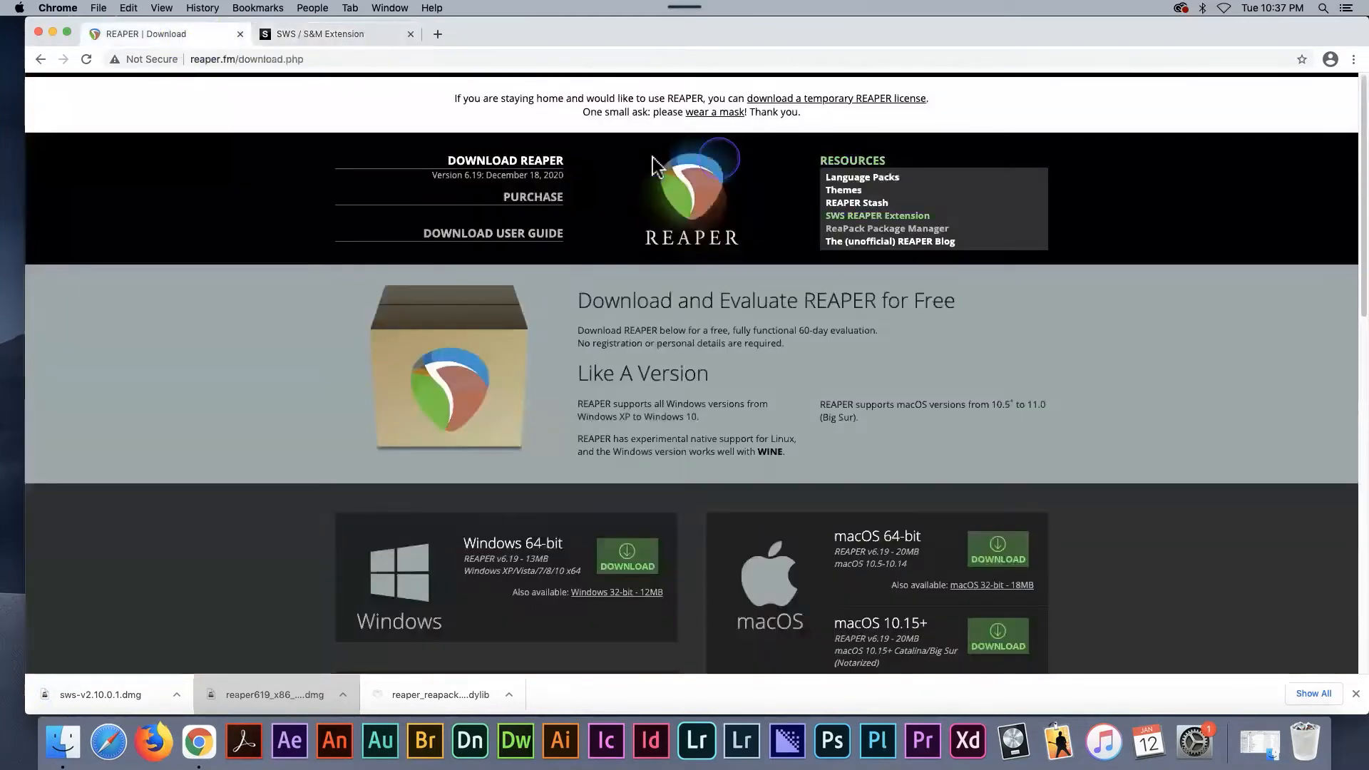
pyautogui.click(854, 228)
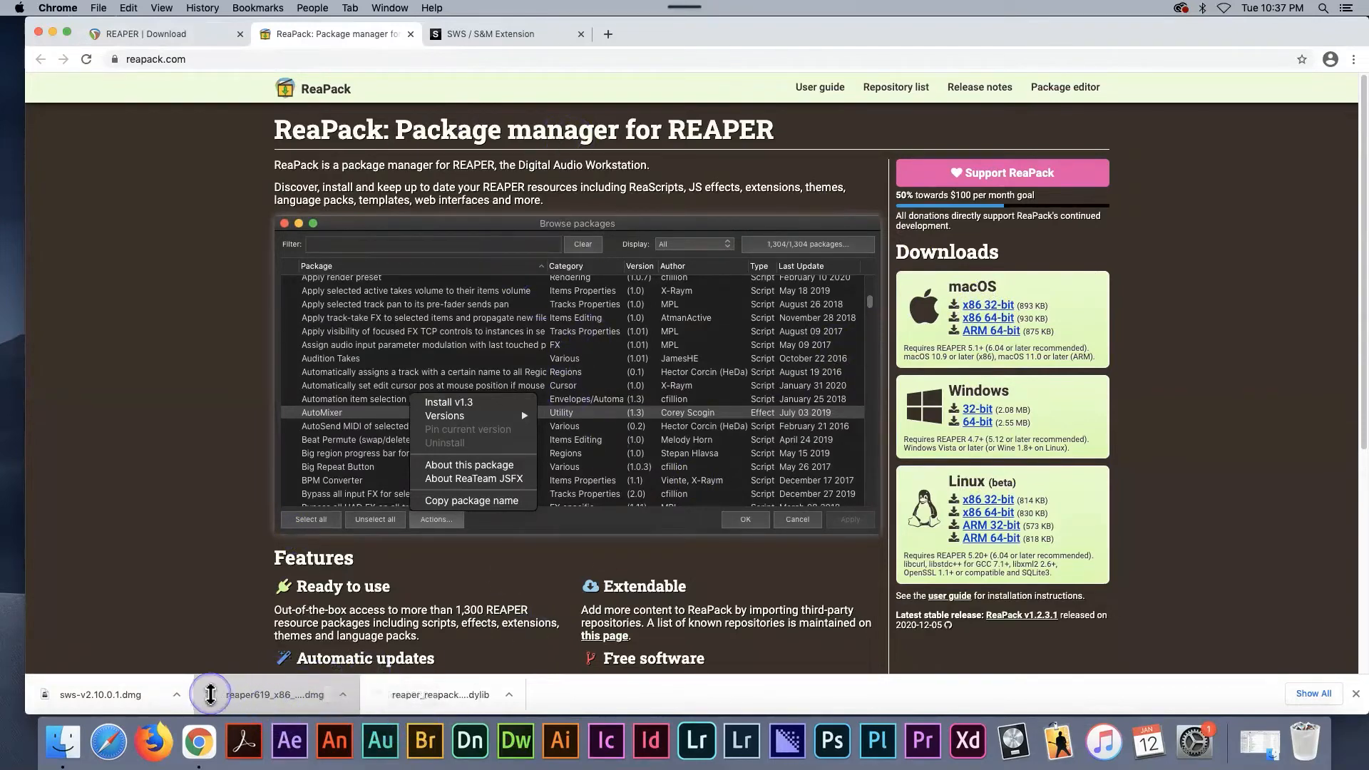
# - Open the downloaded sws-v2.10.0.1.dmg, accept its license agreement, and try to copy reaper_sws_extension.dylib into the disk image's UserPlugins shortcut
pyautogui.click(104, 696)
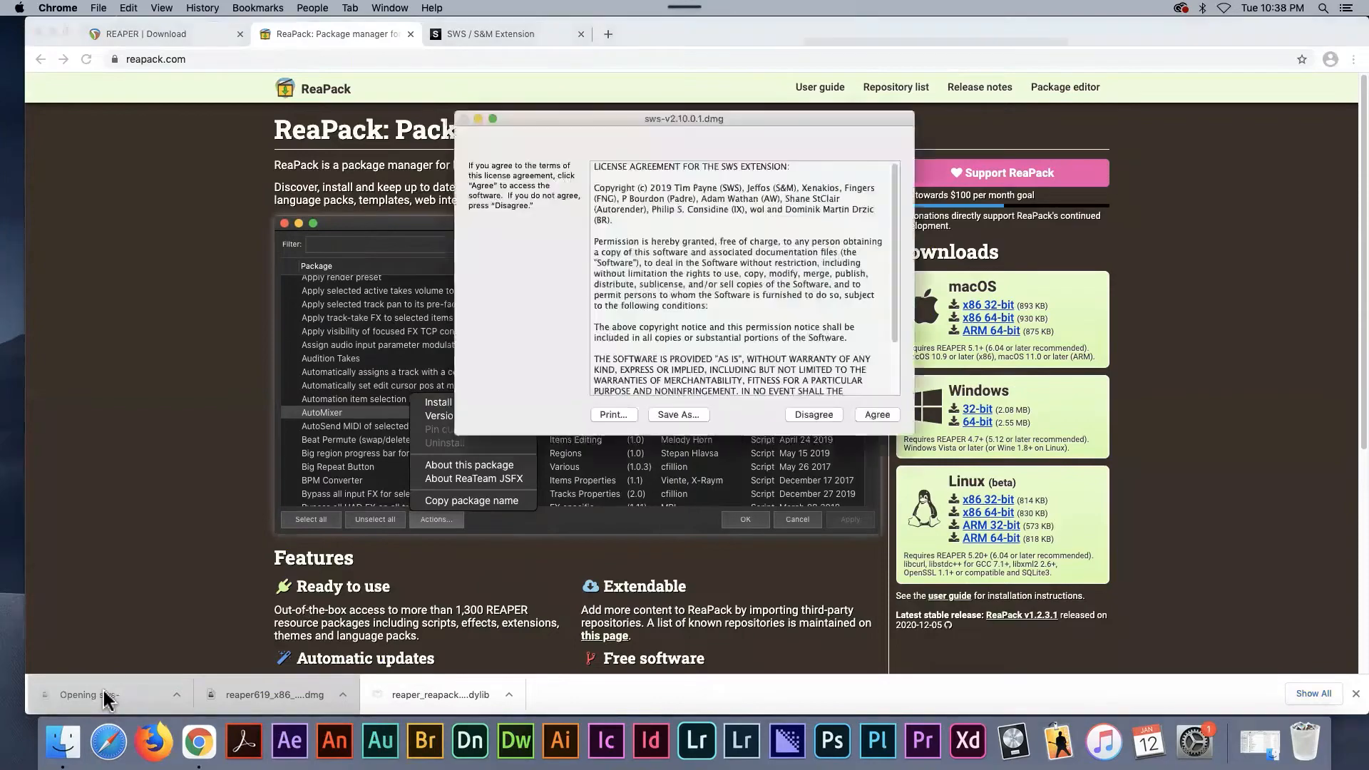
pyautogui.click(878, 416)
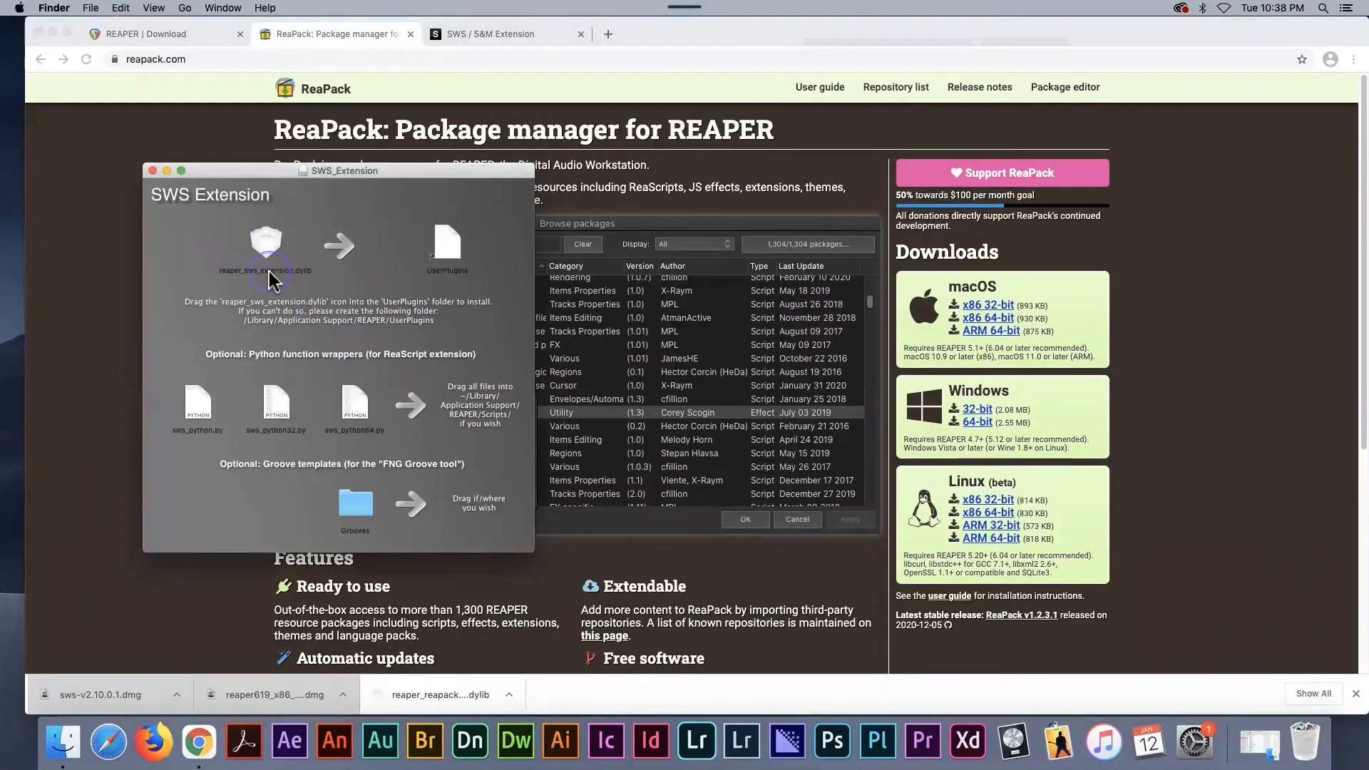
pyautogui.moveTo(271, 280); pyautogui.dragTo(450, 251)
# - Open the Application Support folder inside the user's hidden Library folder in Finder and look through its contents
pyautogui.click(185, 9)
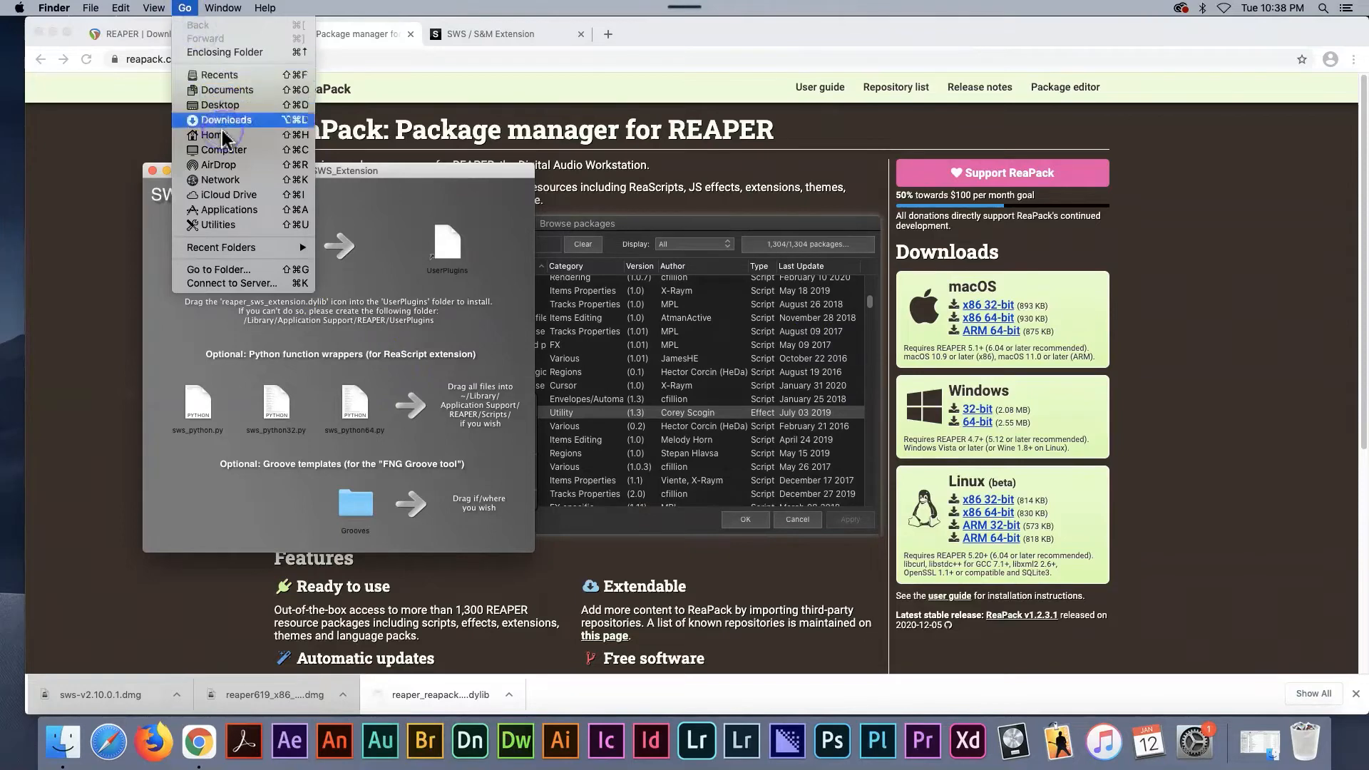
pyautogui.press('alt')
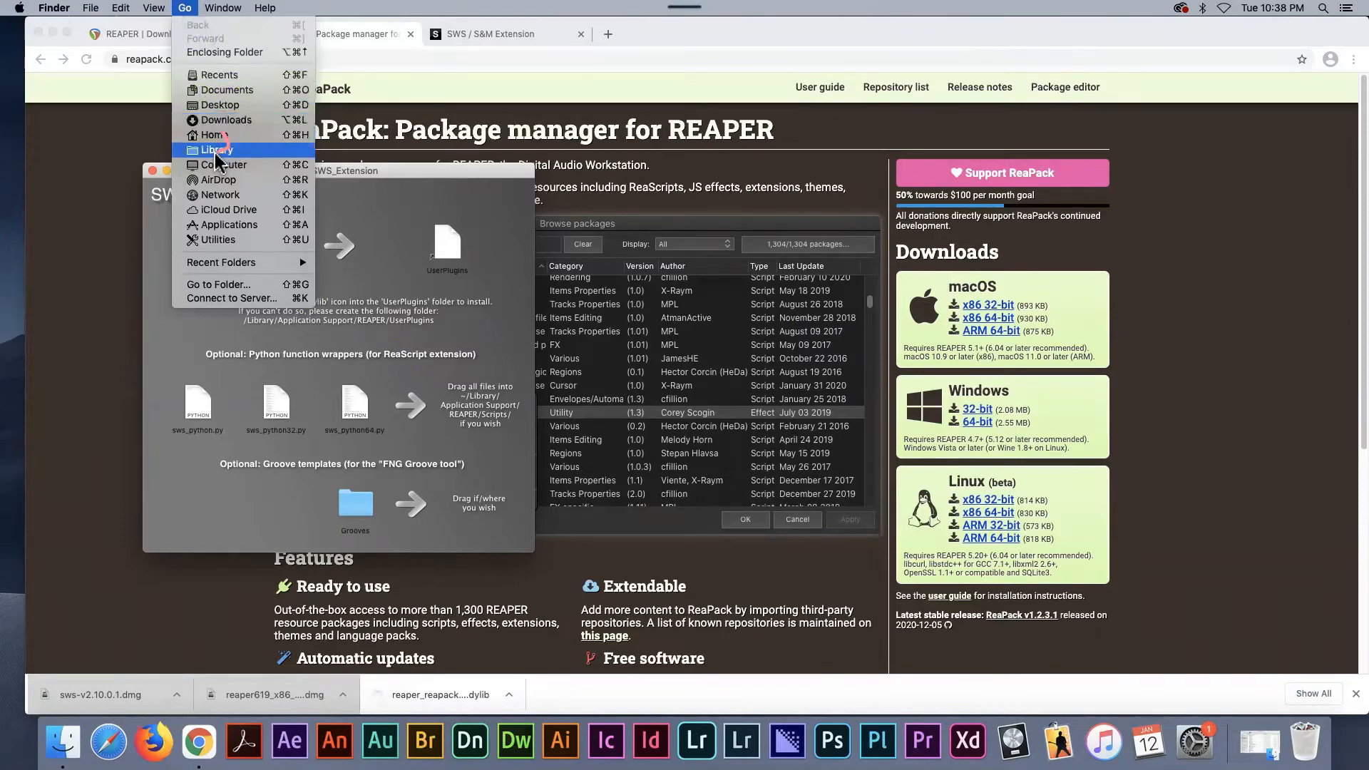
pyautogui.click(215, 151)
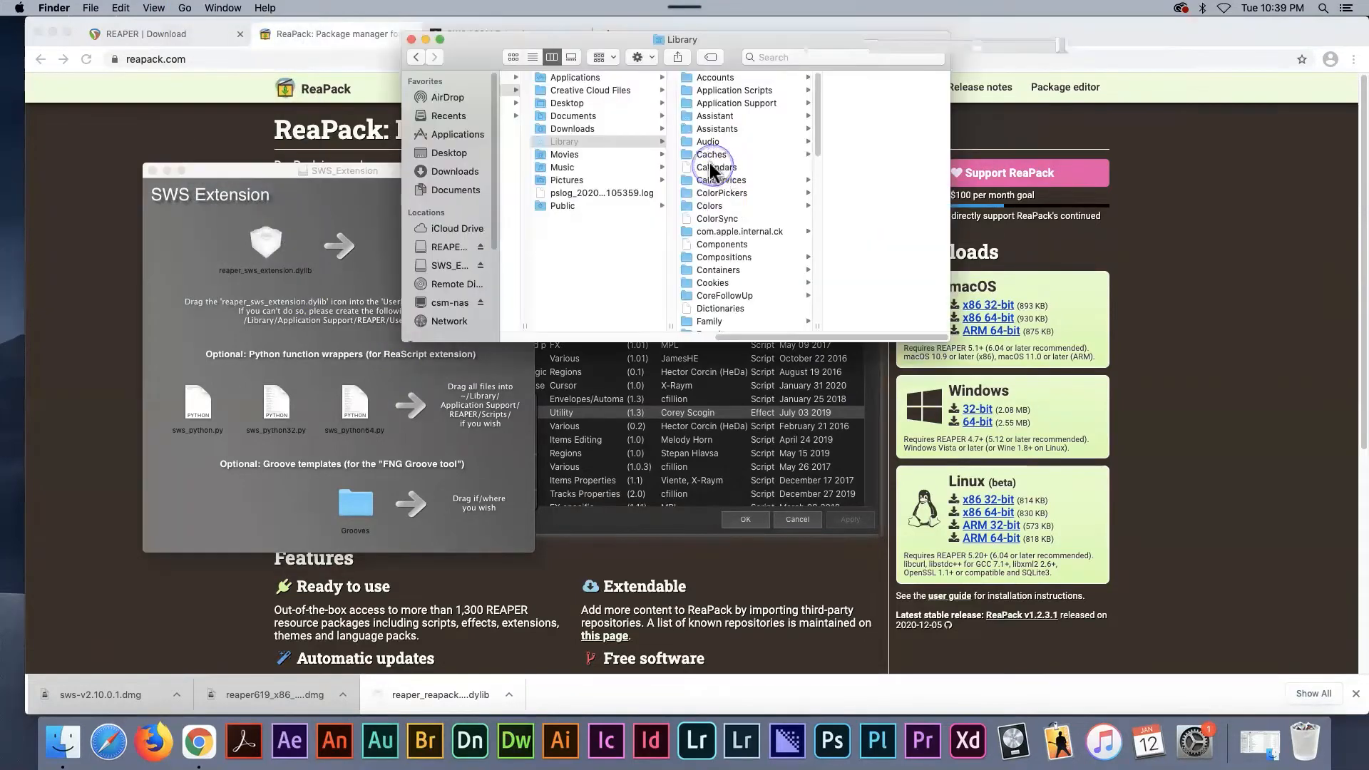
pyautogui.click(742, 104)
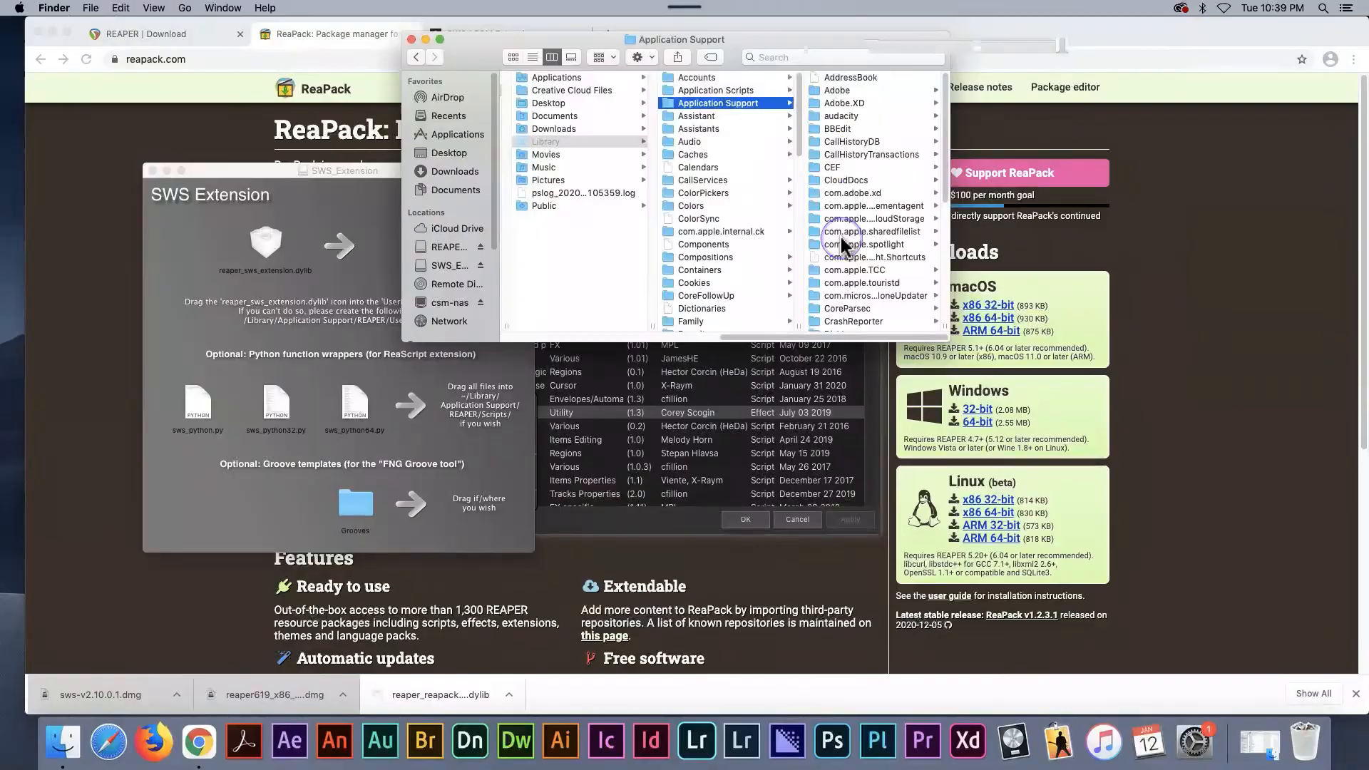
pyautogui.scroll(-10, 843, 245)
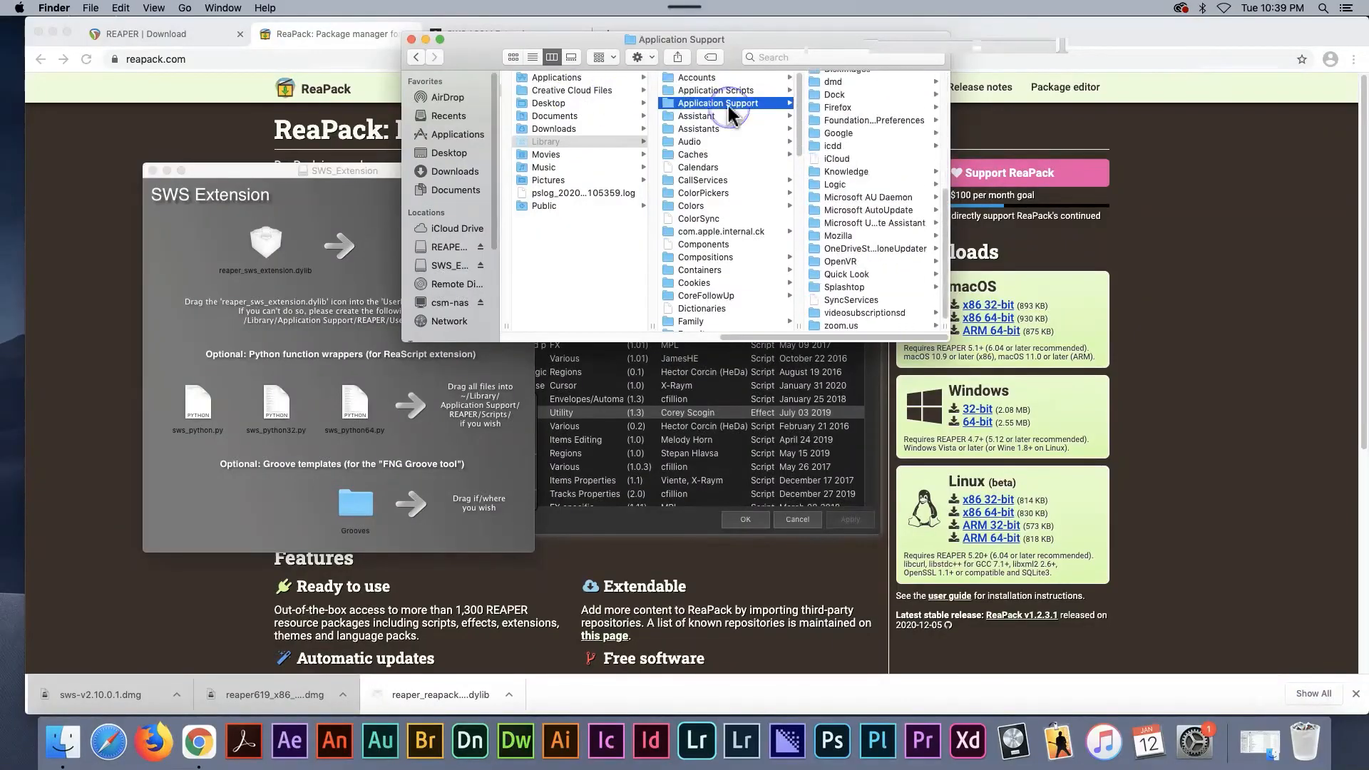
# - Create a new folder named REAPER inside Application Support
pyautogui.click(90, 8)
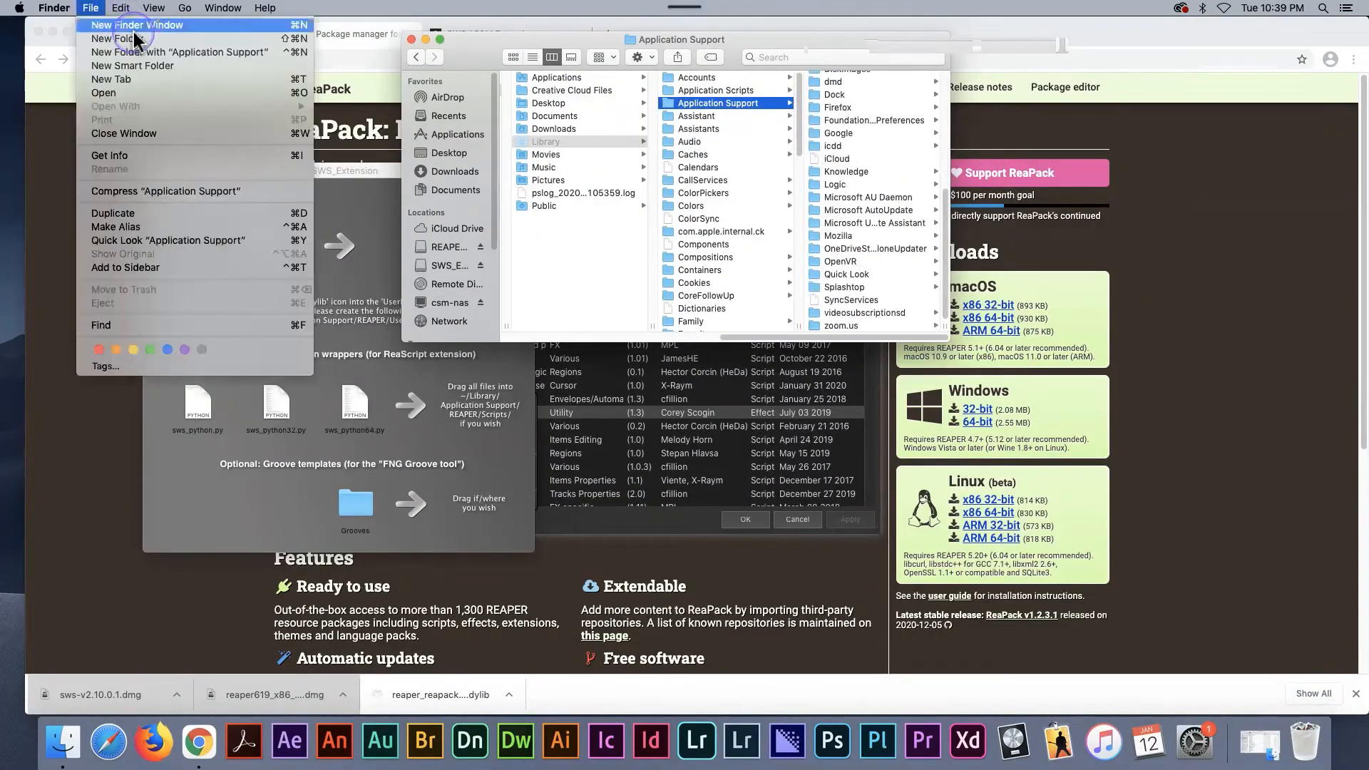
pyautogui.click(135, 39)
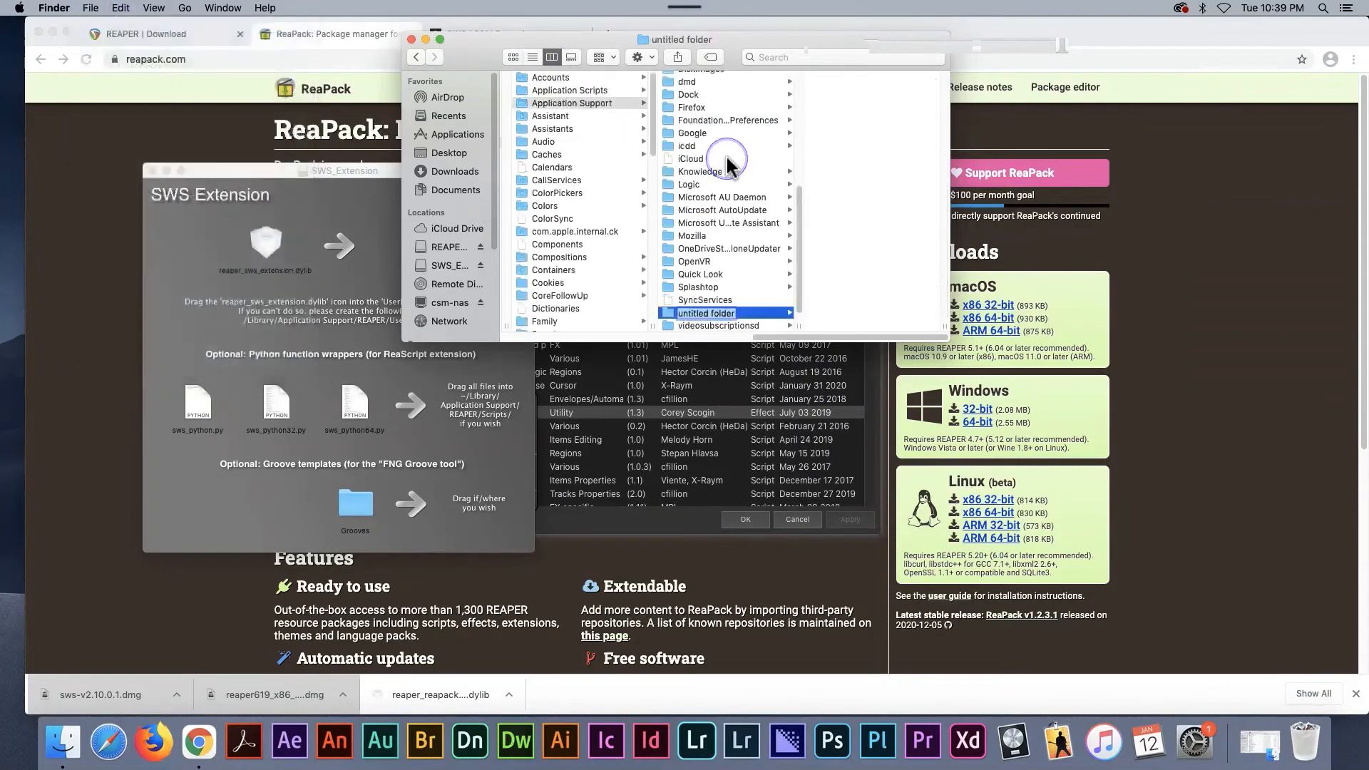
pyautogui.write('r')
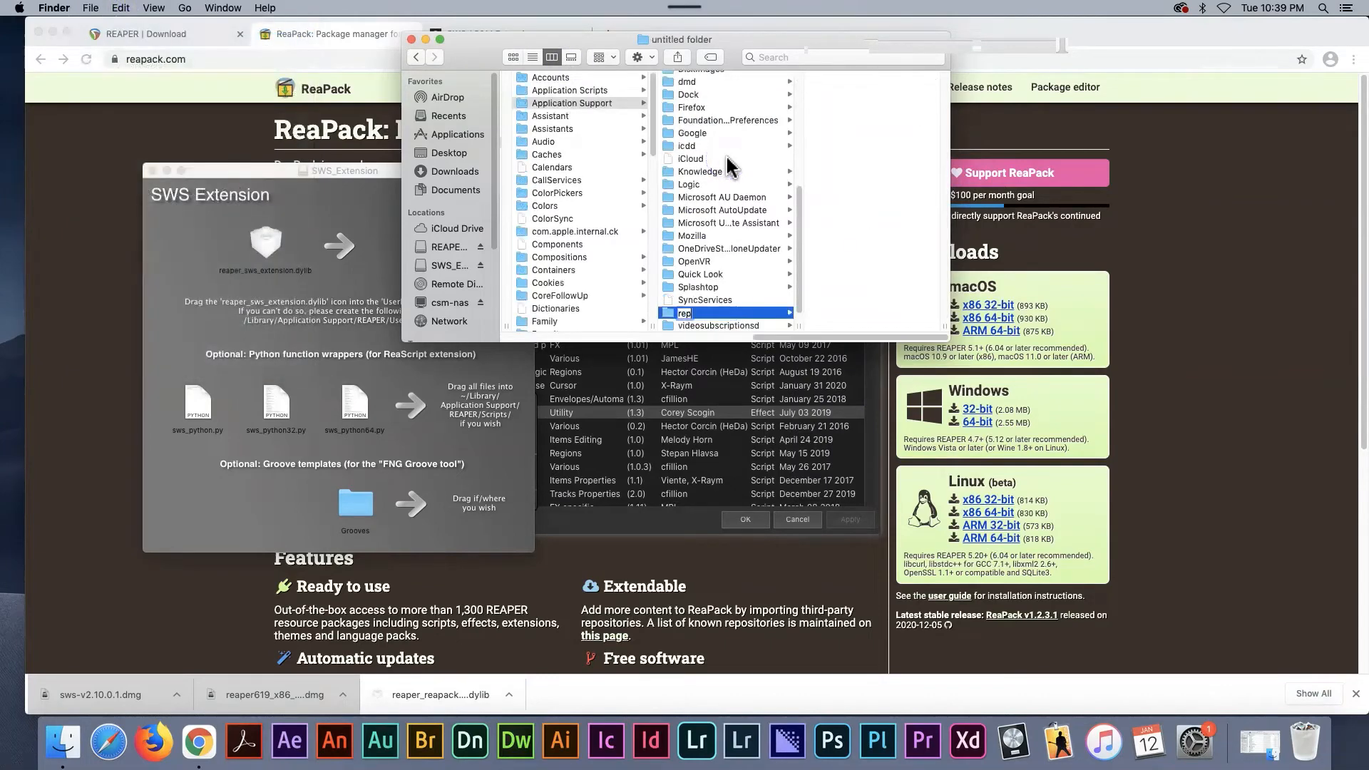
pyautogui.write('e')
pyautogui.press('BackSpace')
pyautogui.press('BackSpace')
pyautogui.write('REAPER')
pyautogui.press('Return')
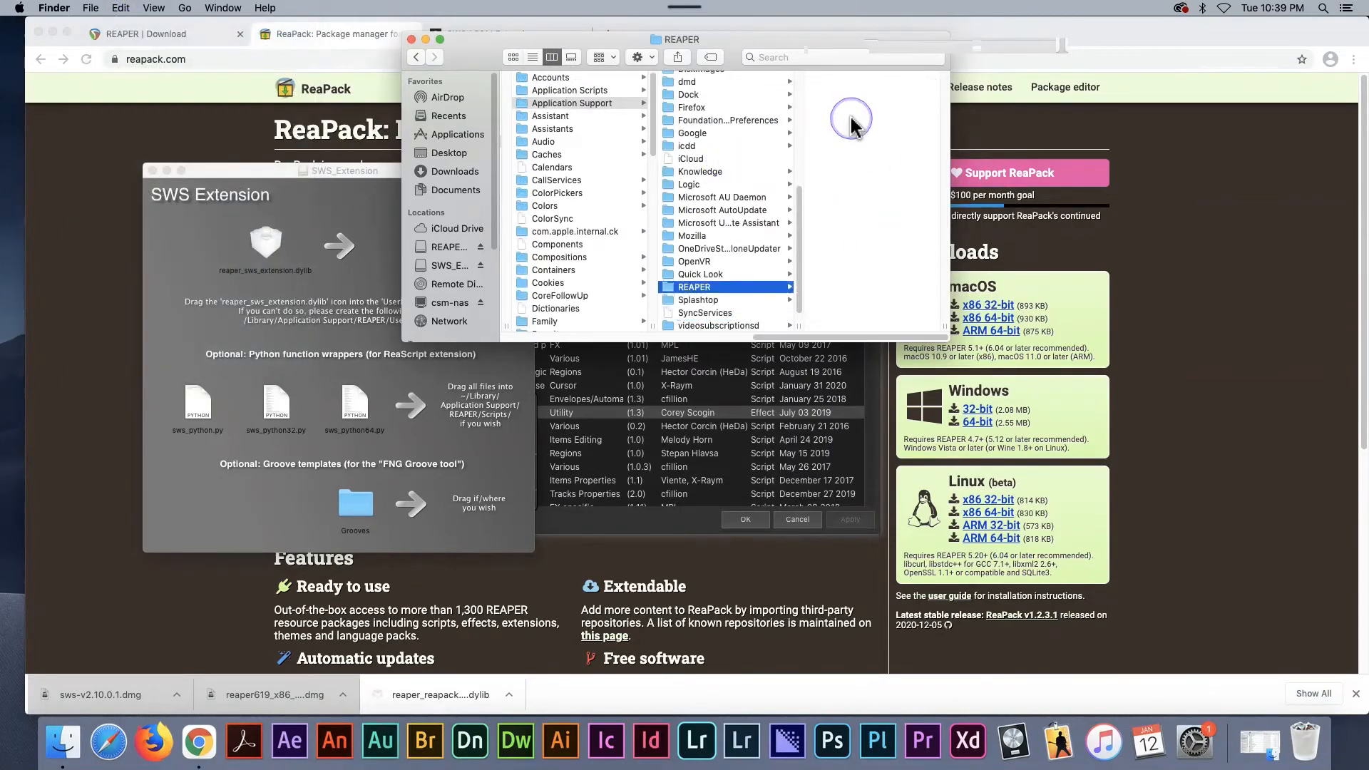
# - Create a folder named UserPlugins inside the new REAPER folder
pyautogui.rightClick(852, 118)
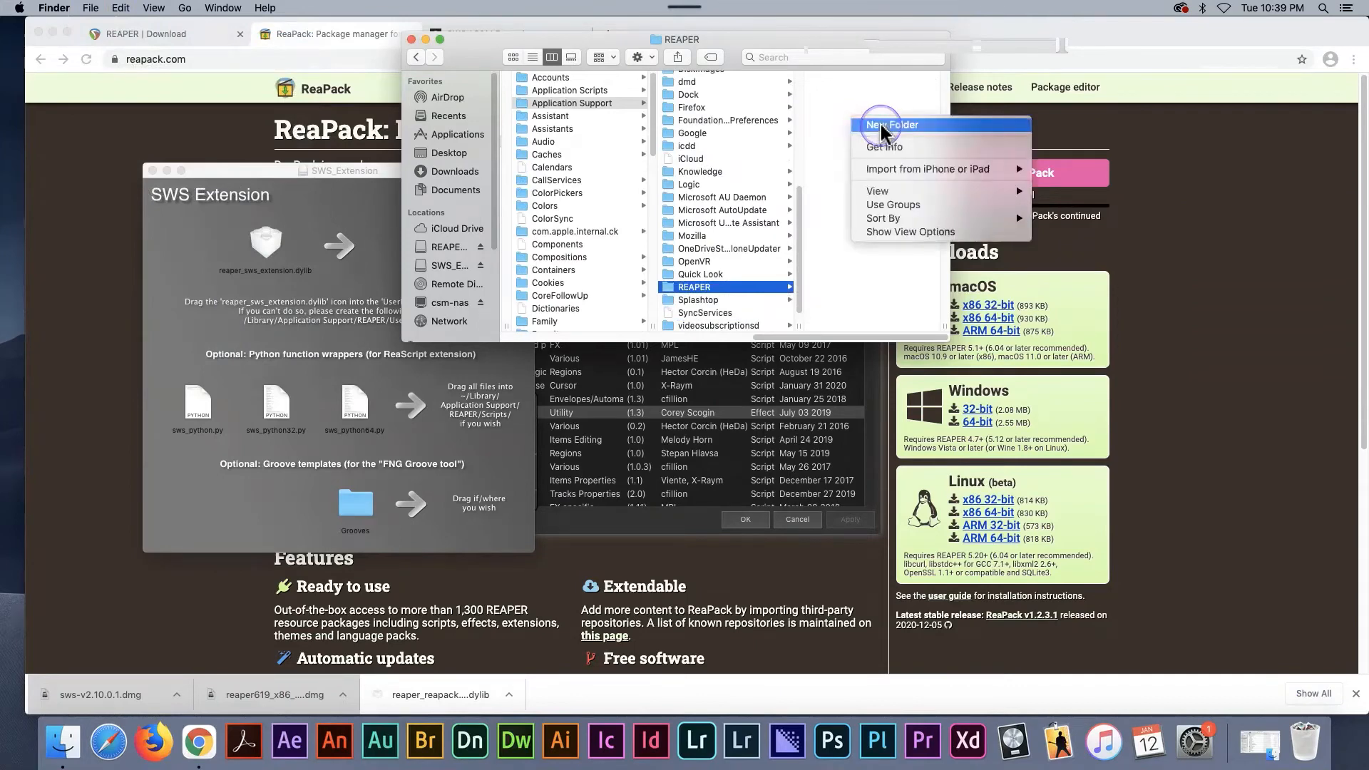
pyautogui.click(883, 127)
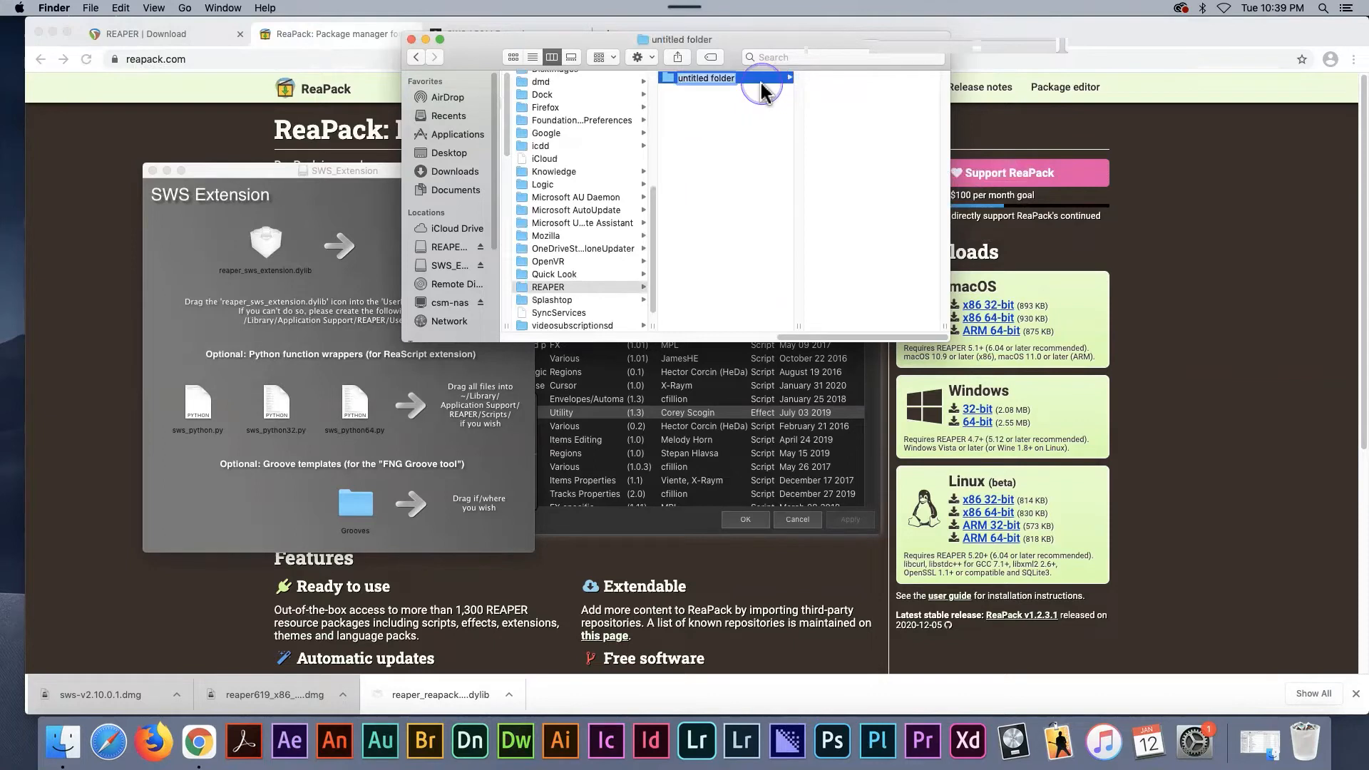
pyautogui.write('UserPlugins')
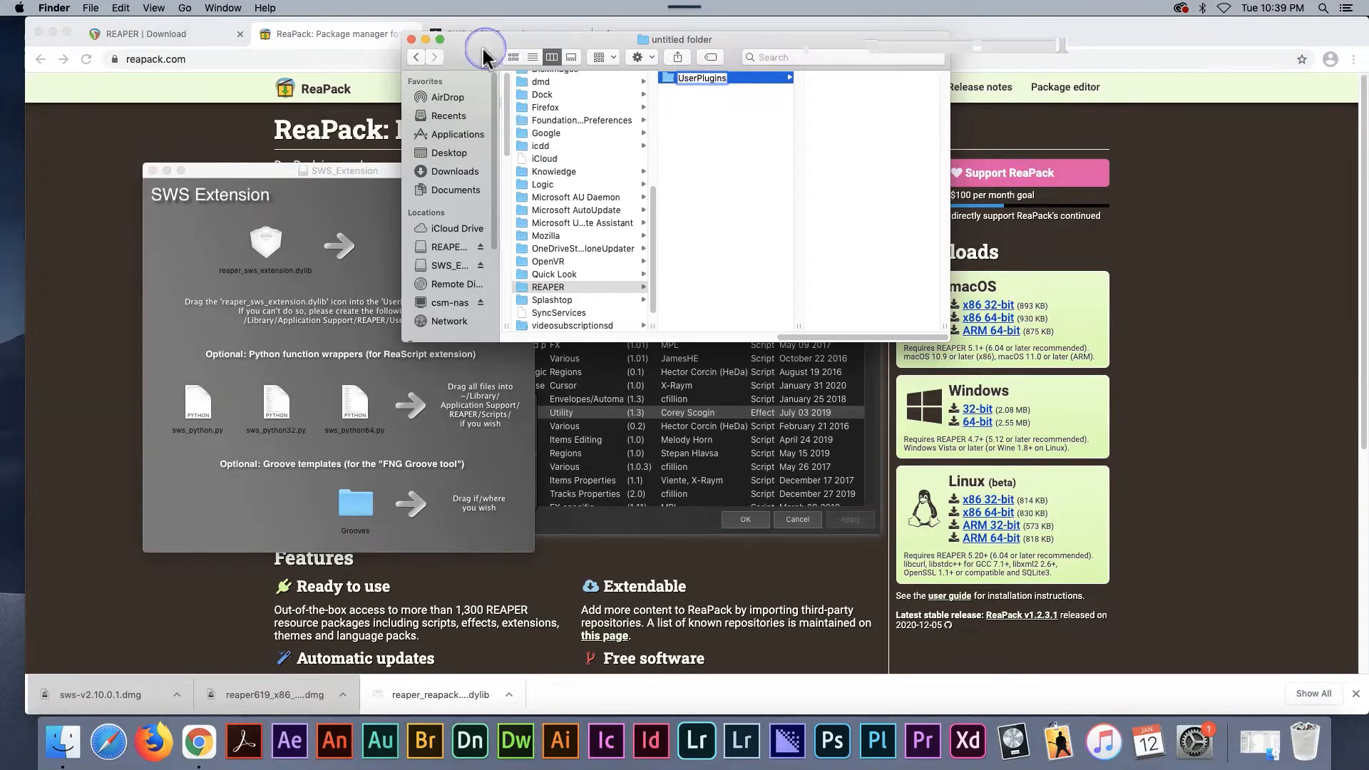
# - Copy reaper_sws_extension.dylib from the SWS_Extension disk image and the downloaded reaper_reapack-x86_64.dylib from Chrome into the UserPlugins folder
pyautogui.moveTo(470, 59); pyautogui.dragTo(658, 139)
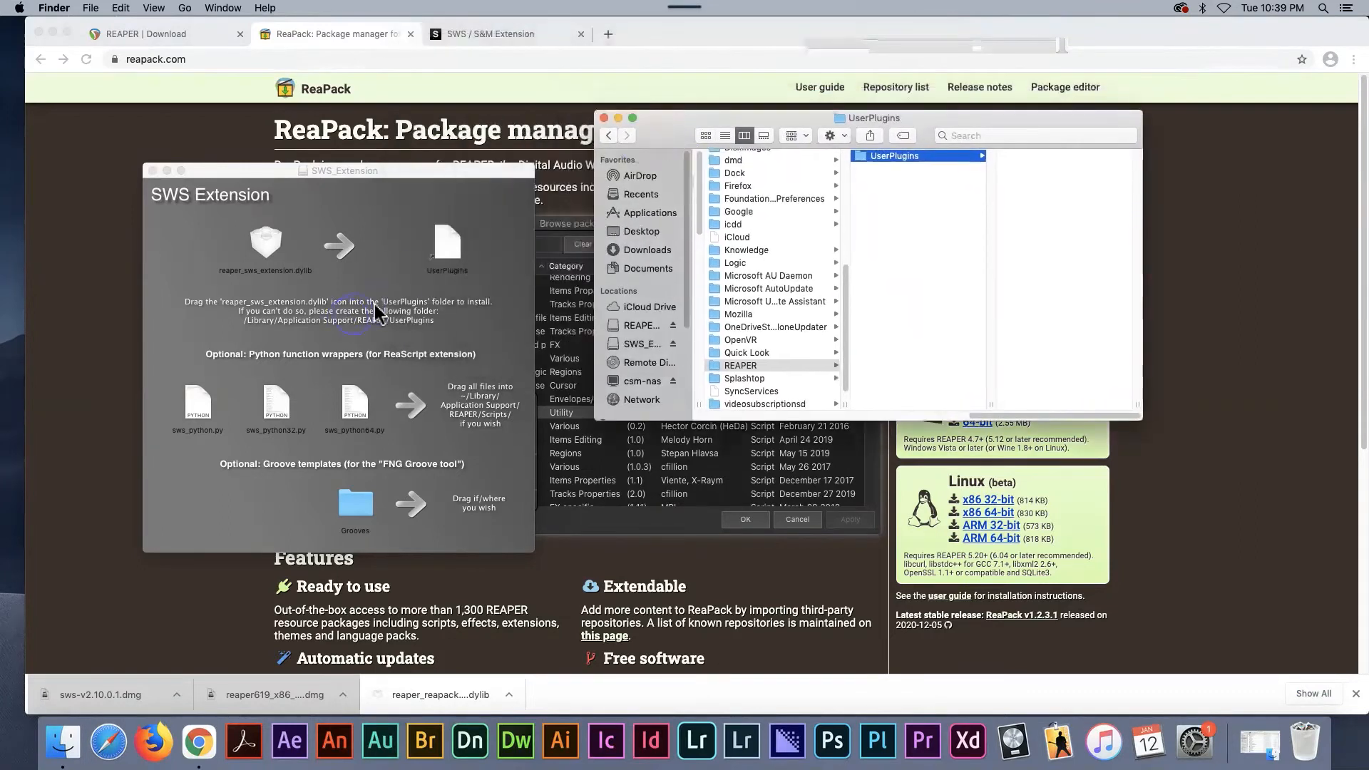
pyautogui.click(932, 192)
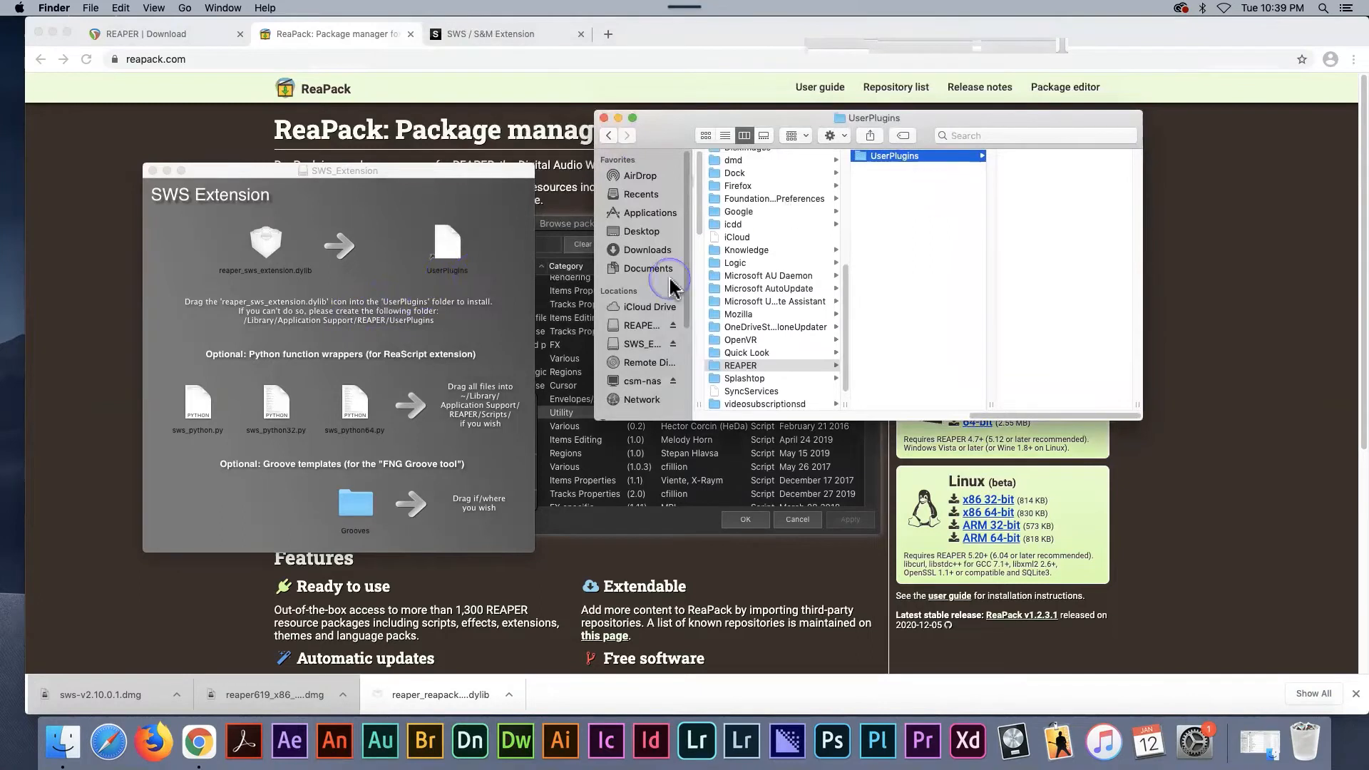
pyautogui.click(267, 250)
pyautogui.click(265, 249)
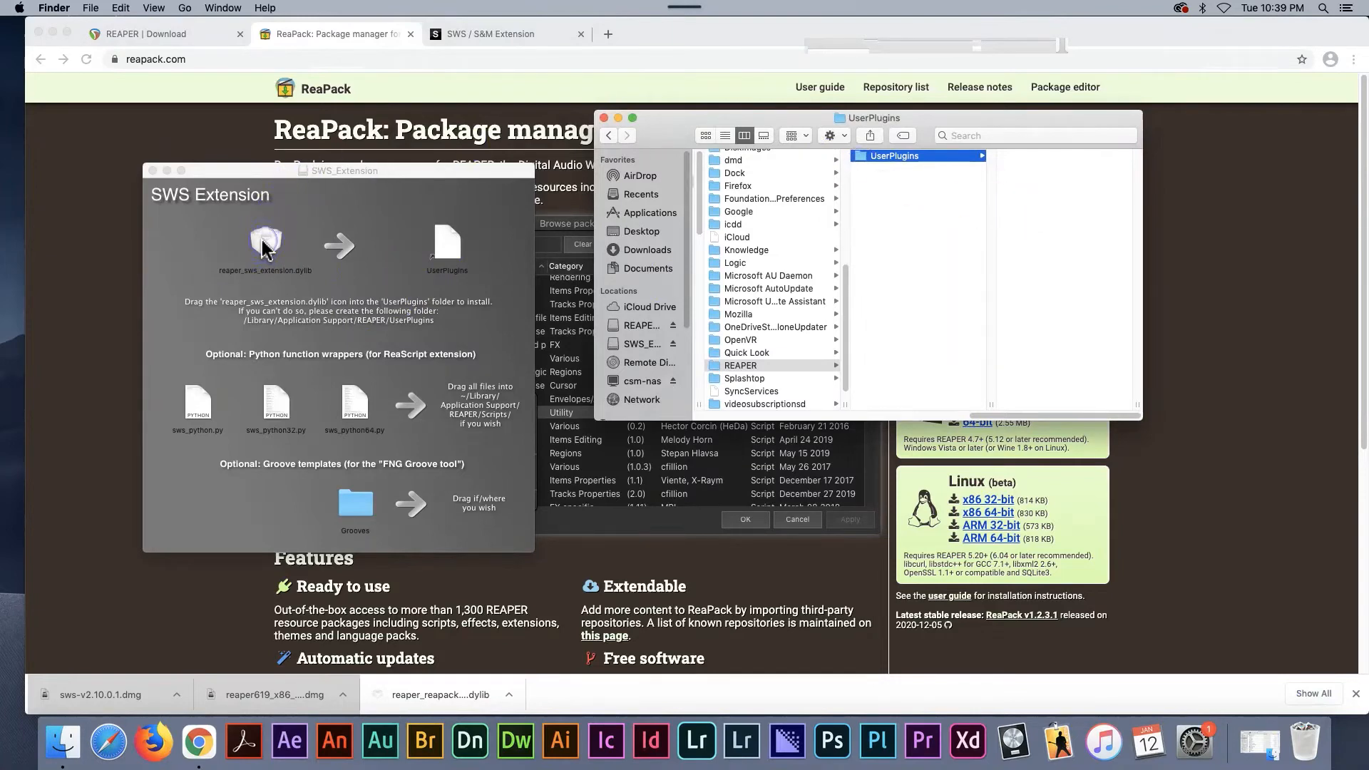
pyautogui.moveTo(266, 249); pyautogui.dragTo(1032, 237)
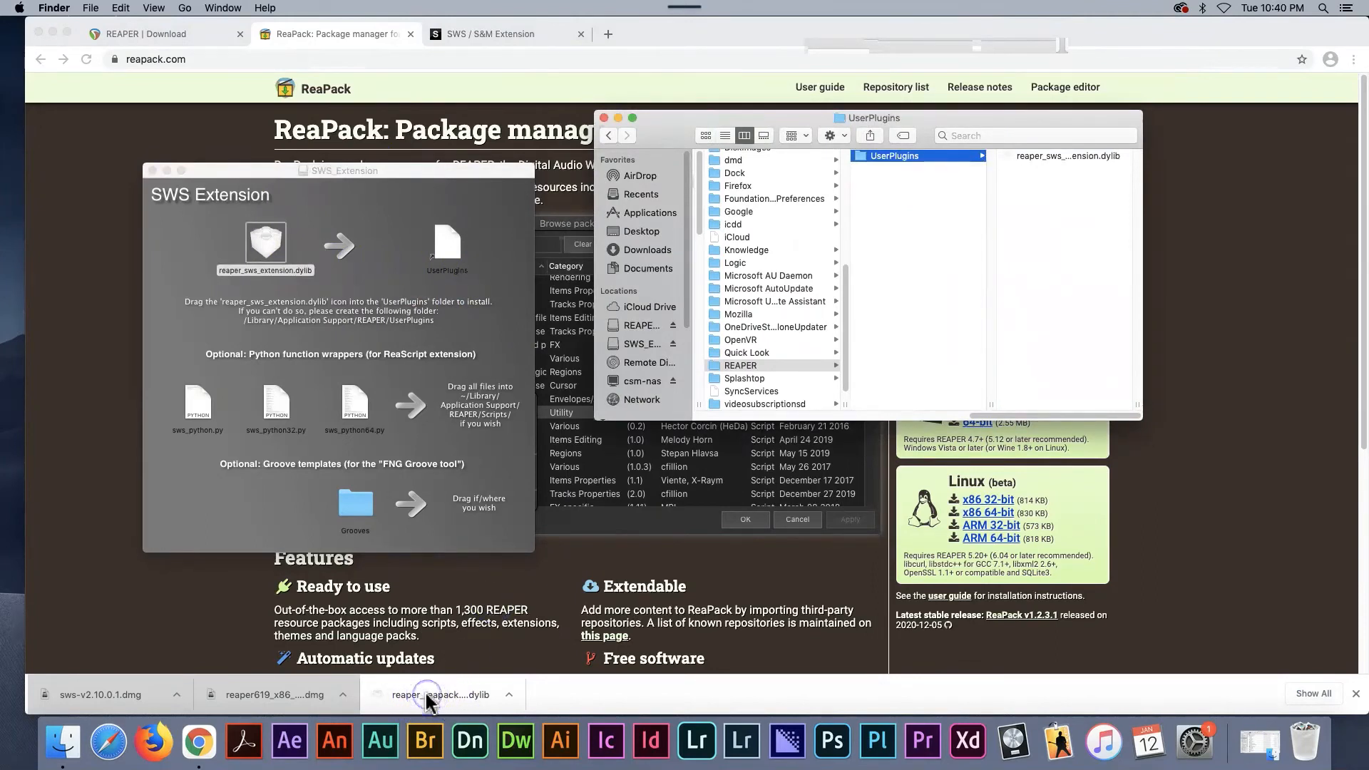
pyautogui.moveTo(428, 703); pyautogui.dragTo(1042, 232)
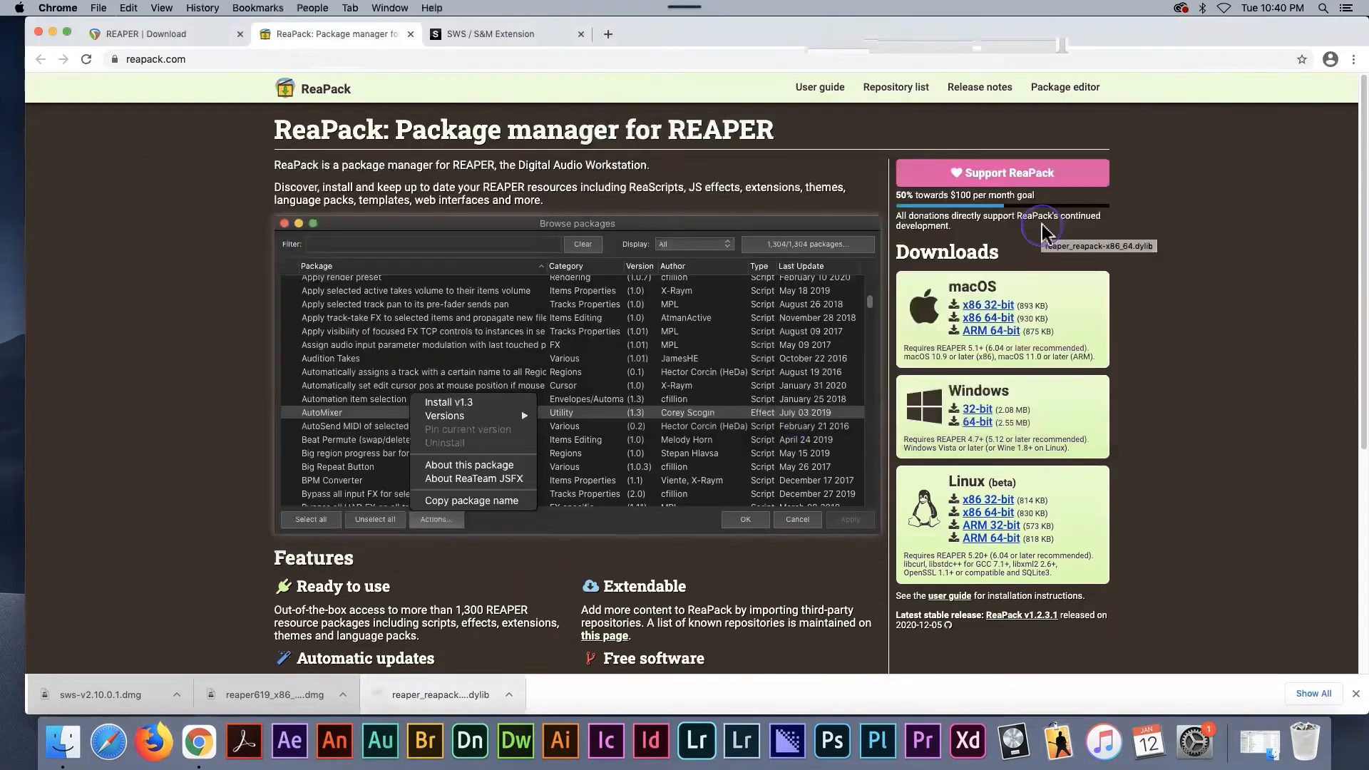
# - Minimize Chrome, bring the UserPlugins window forward to check it, and close the UserPlugins and SWS_Extension windows
pyautogui.click(53, 32)
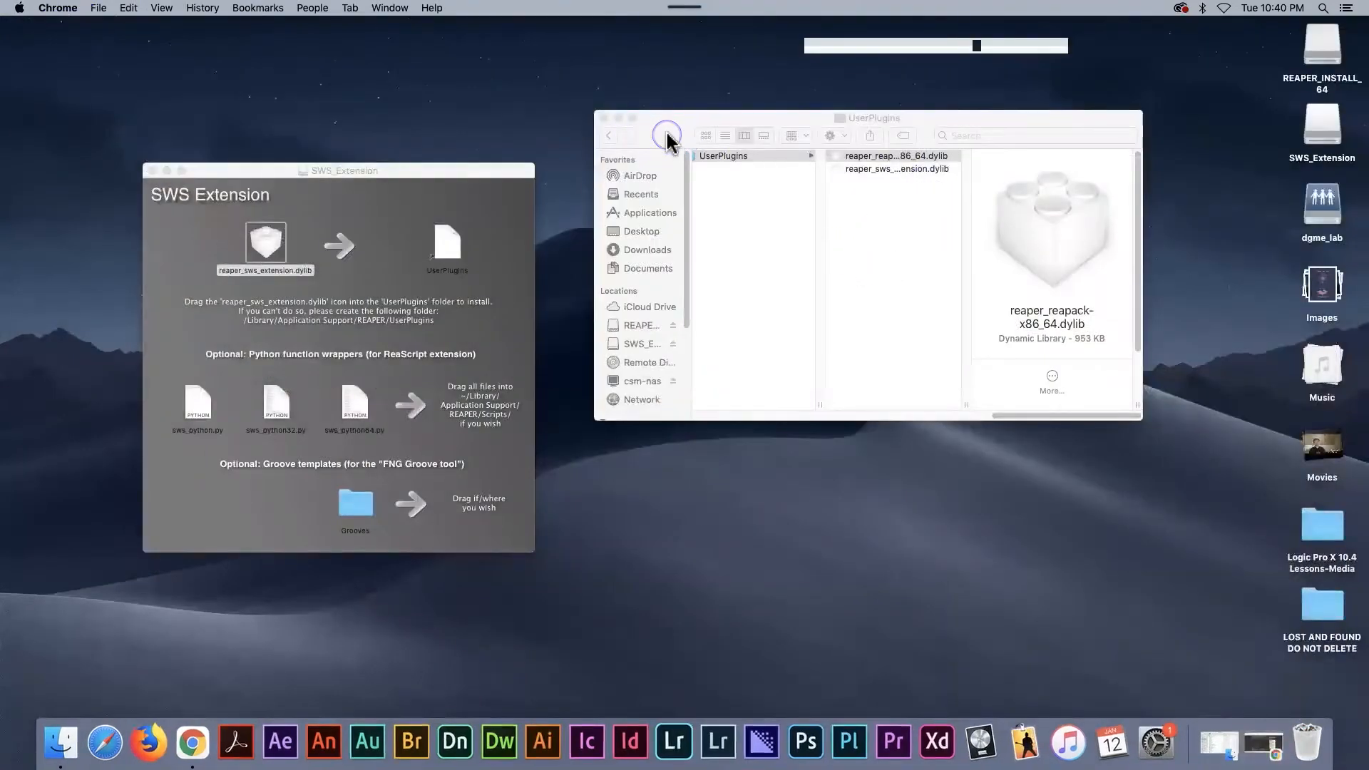
pyautogui.click(663, 135)
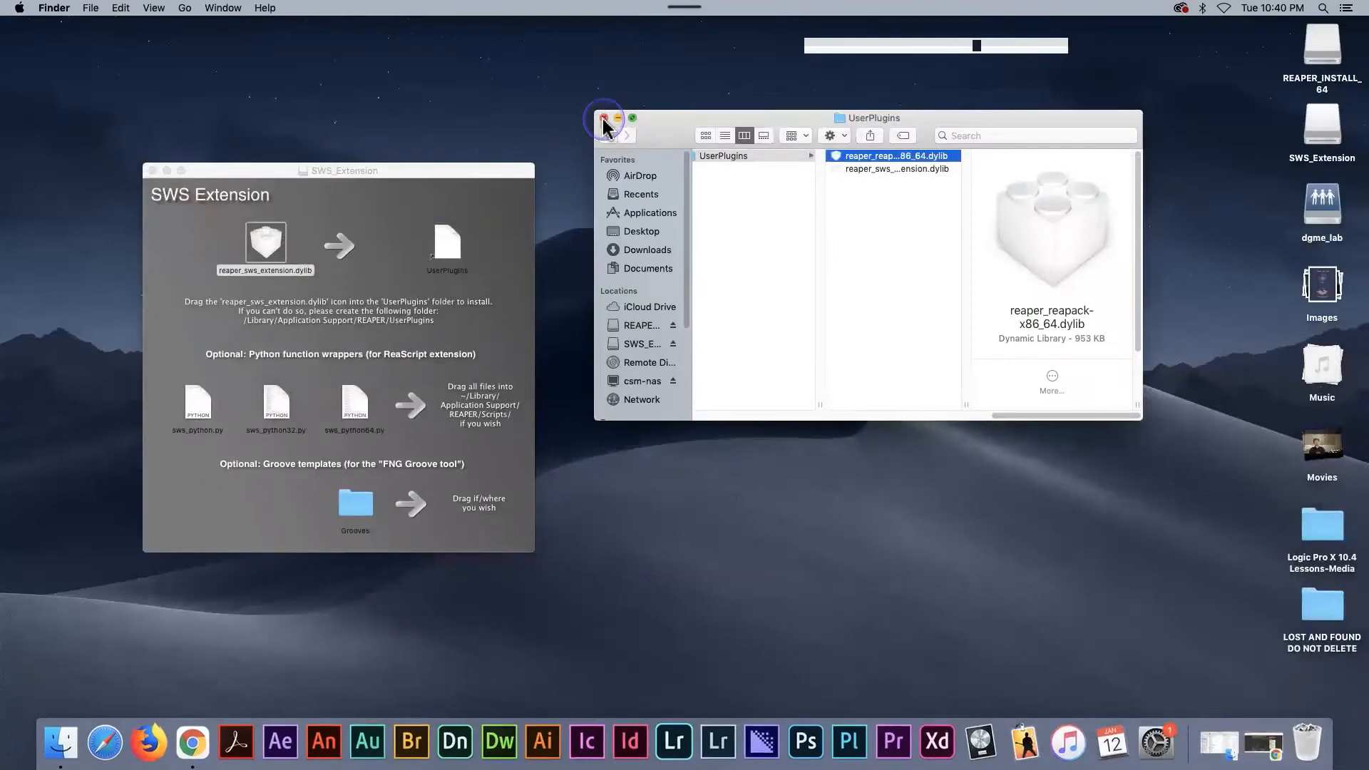
pyautogui.click(603, 119)
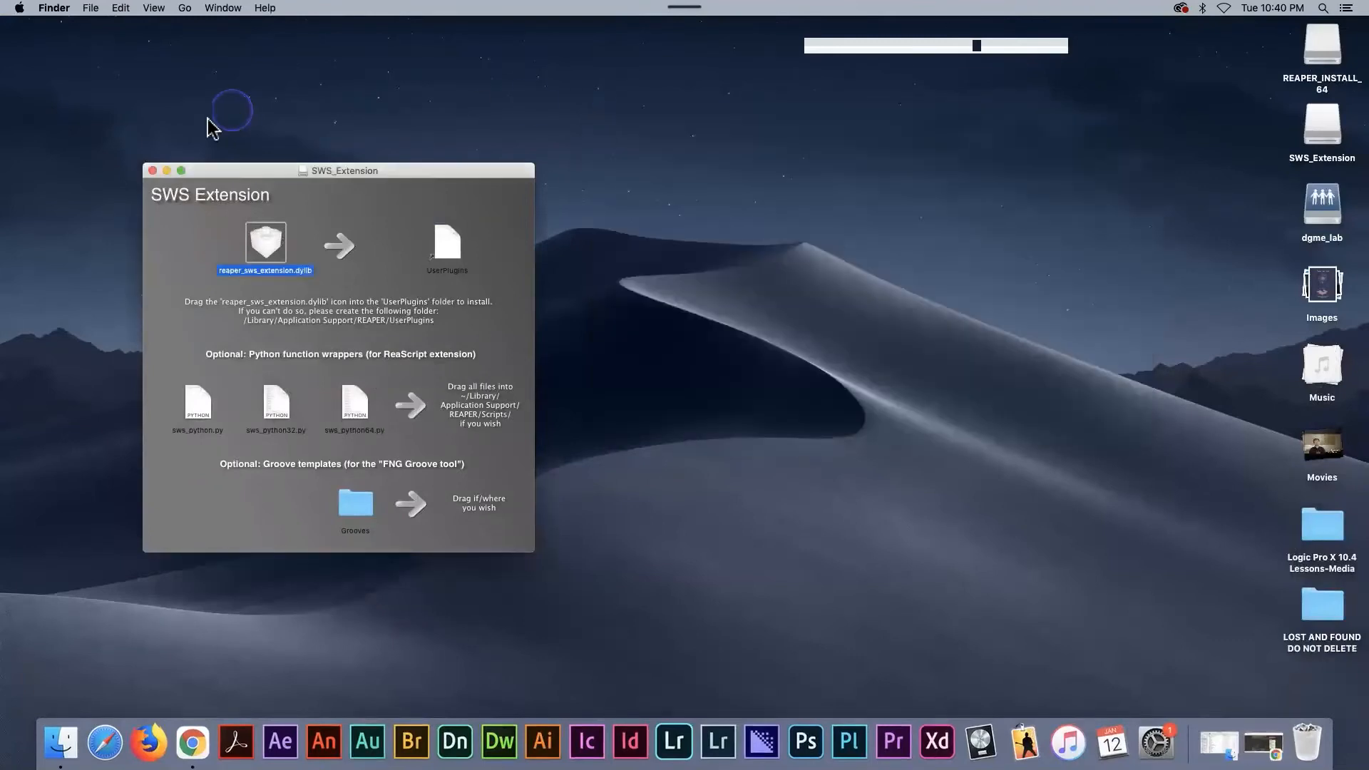
pyautogui.click(153, 173)
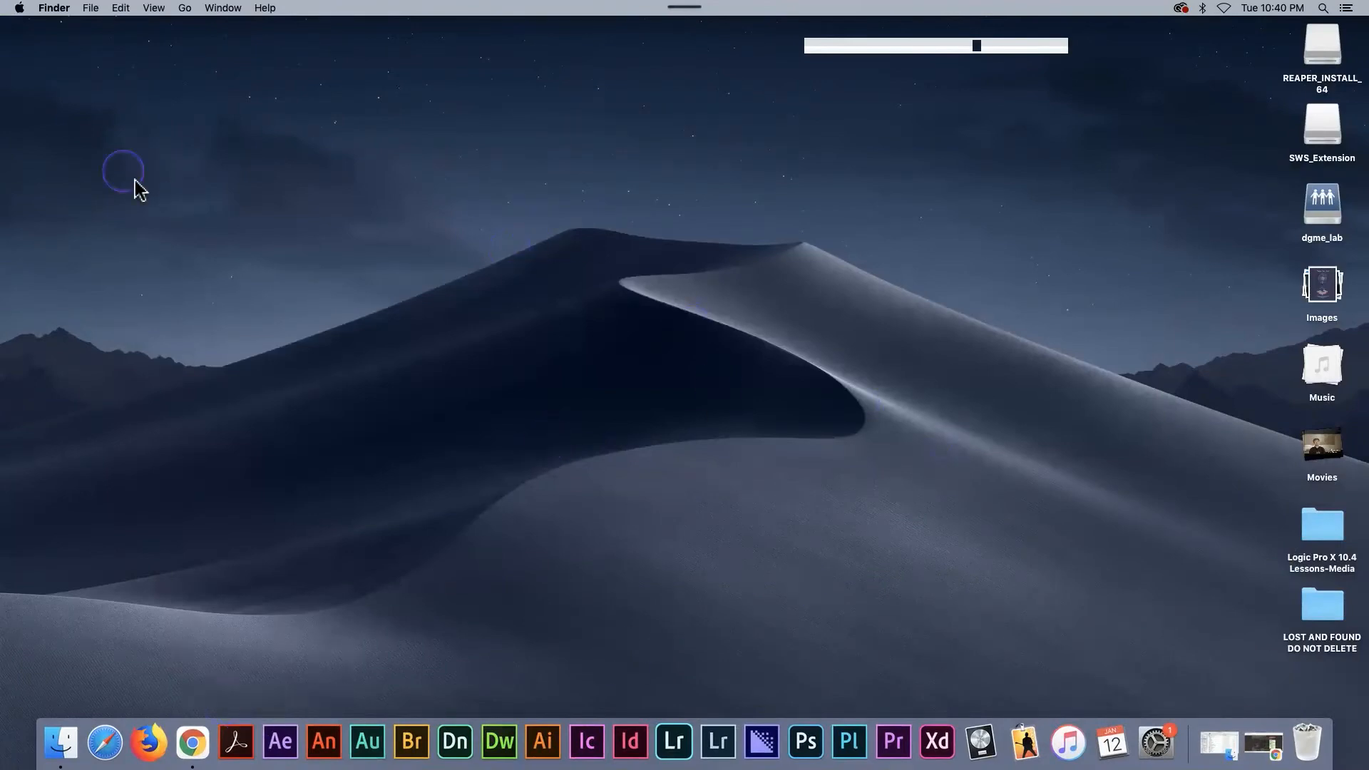
# - Create a new folder on the desktop
pyautogui.click(93, 8)
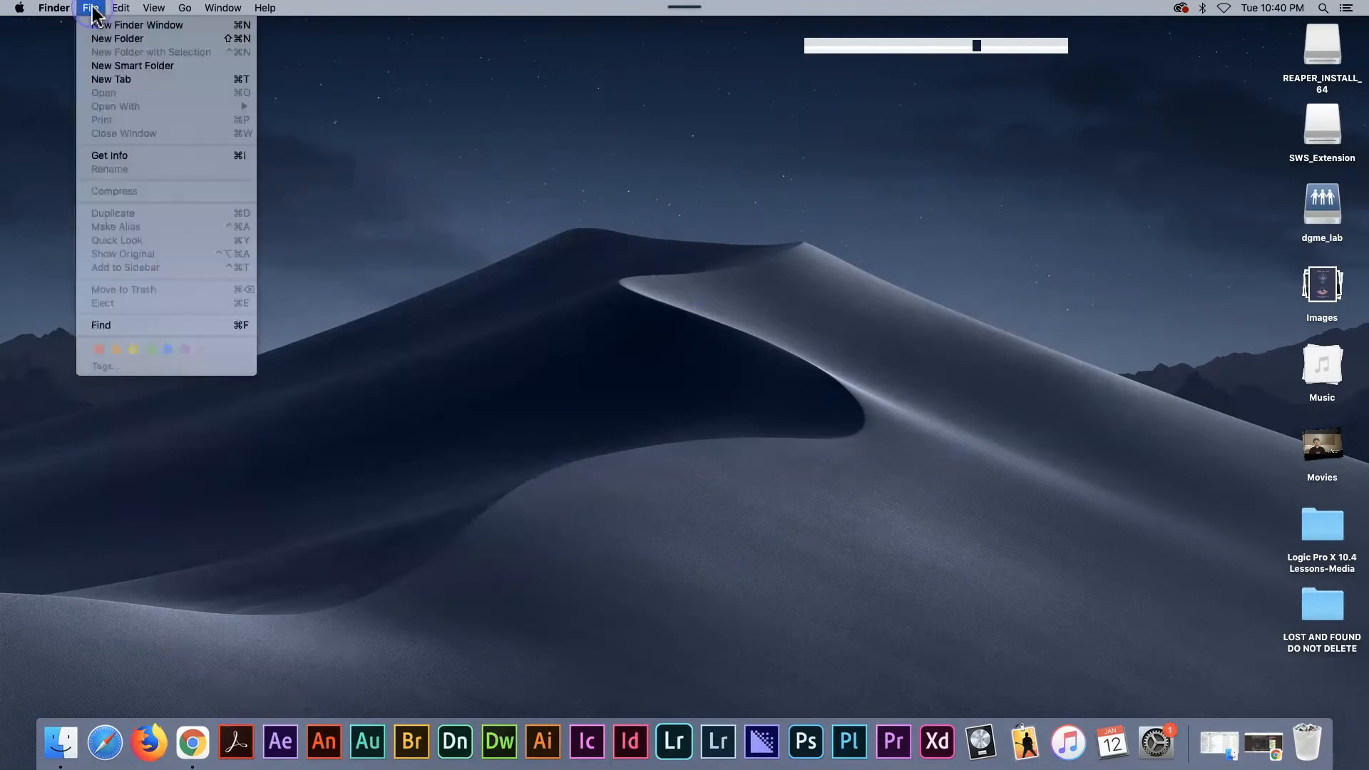
pyautogui.click(118, 42)
# - Search Spotlight for "reaper" and launch REAPER64, confirming that the app downloaded from the internet may open
pyautogui.click(1323, 9)
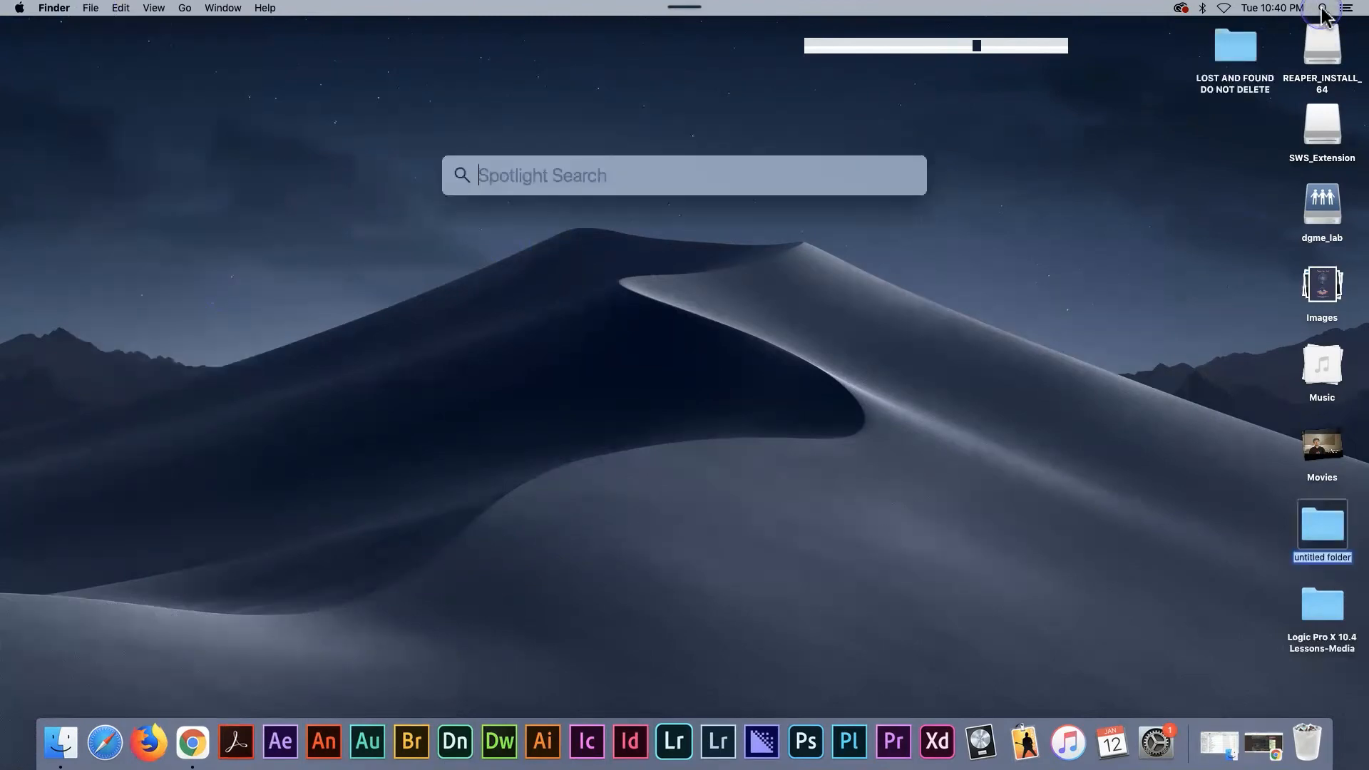
pyautogui.click(539, 177)
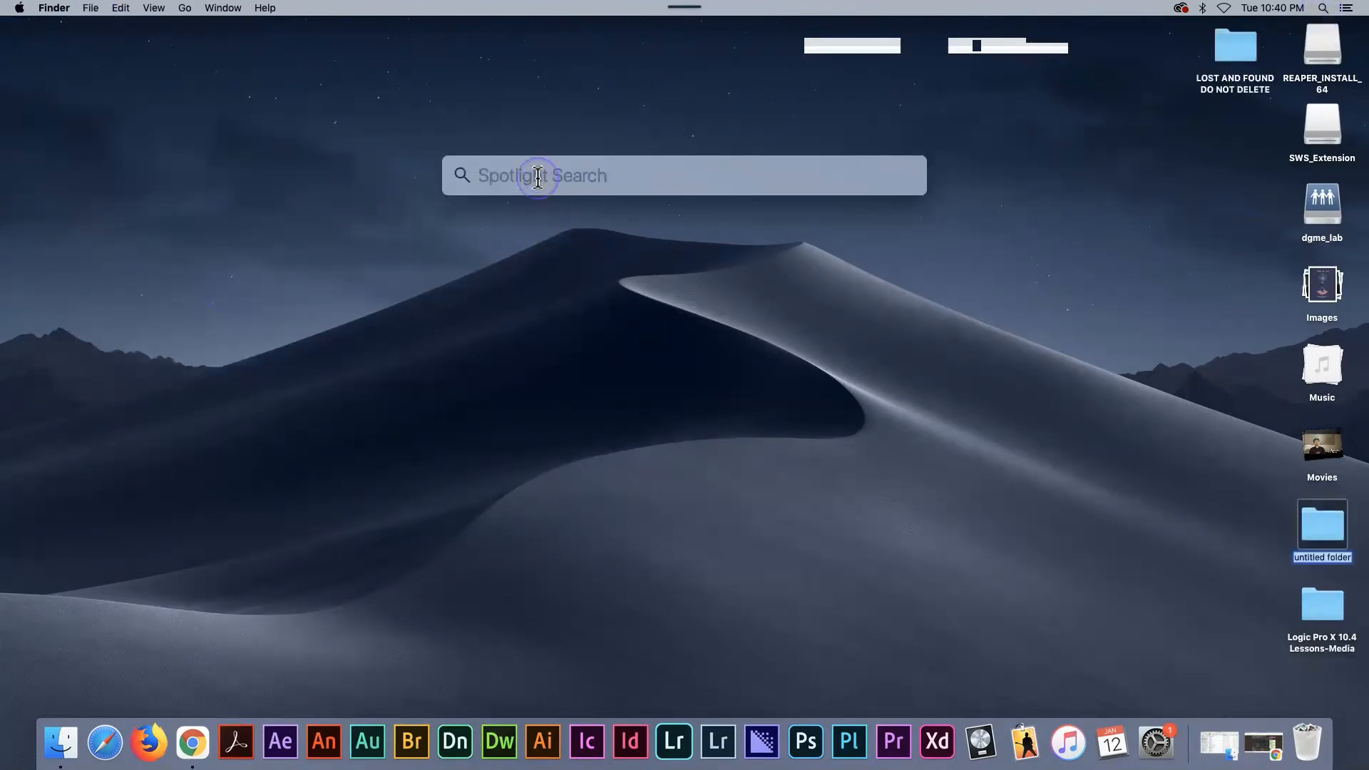
pyautogui.write('reaper')
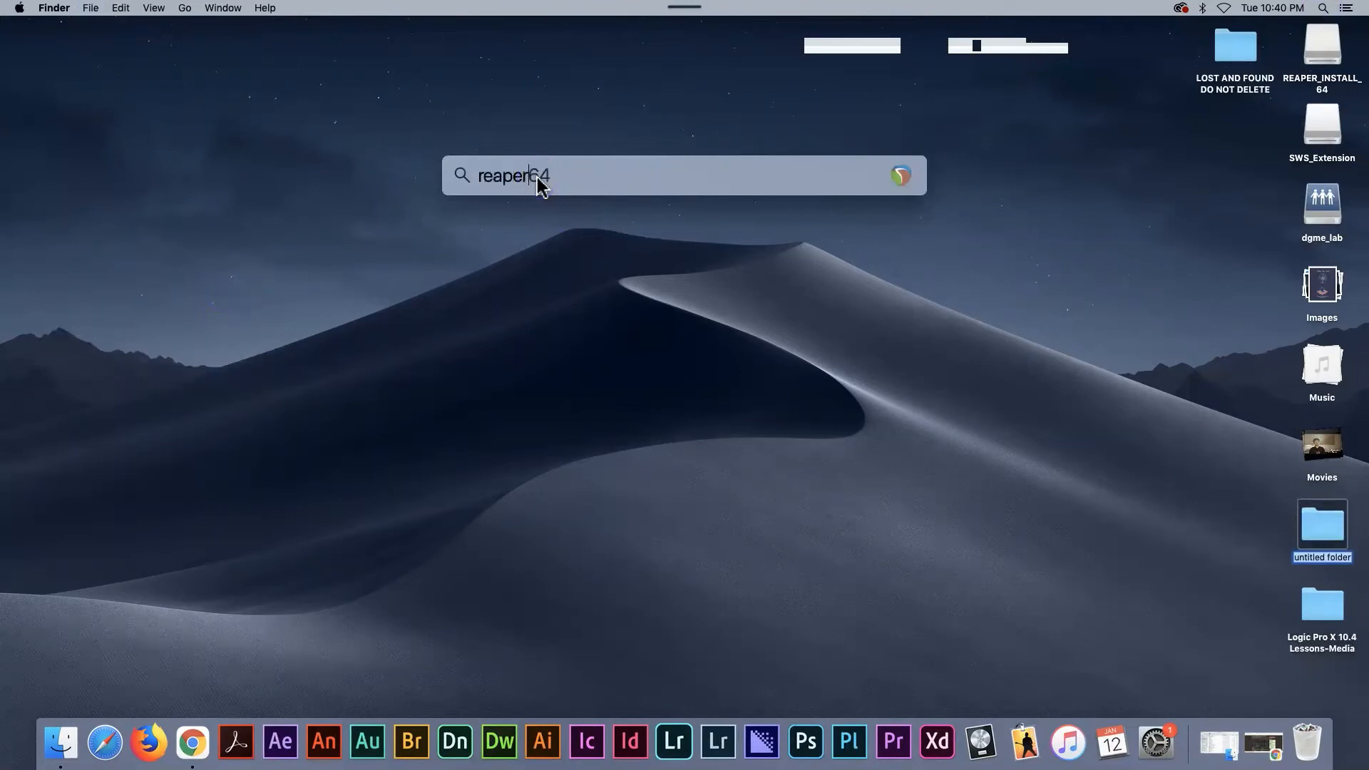
pyautogui.click(501, 218)
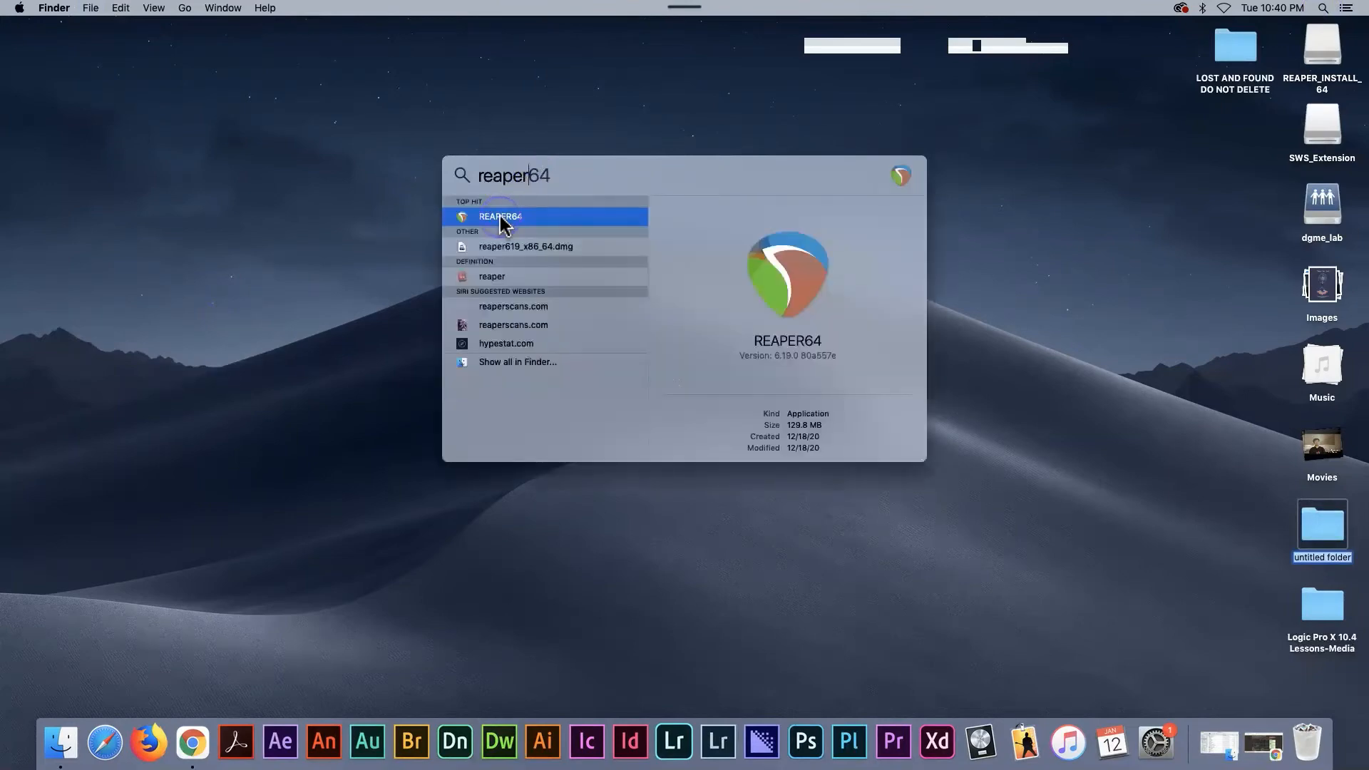
pyautogui.doubleClick(500, 216)
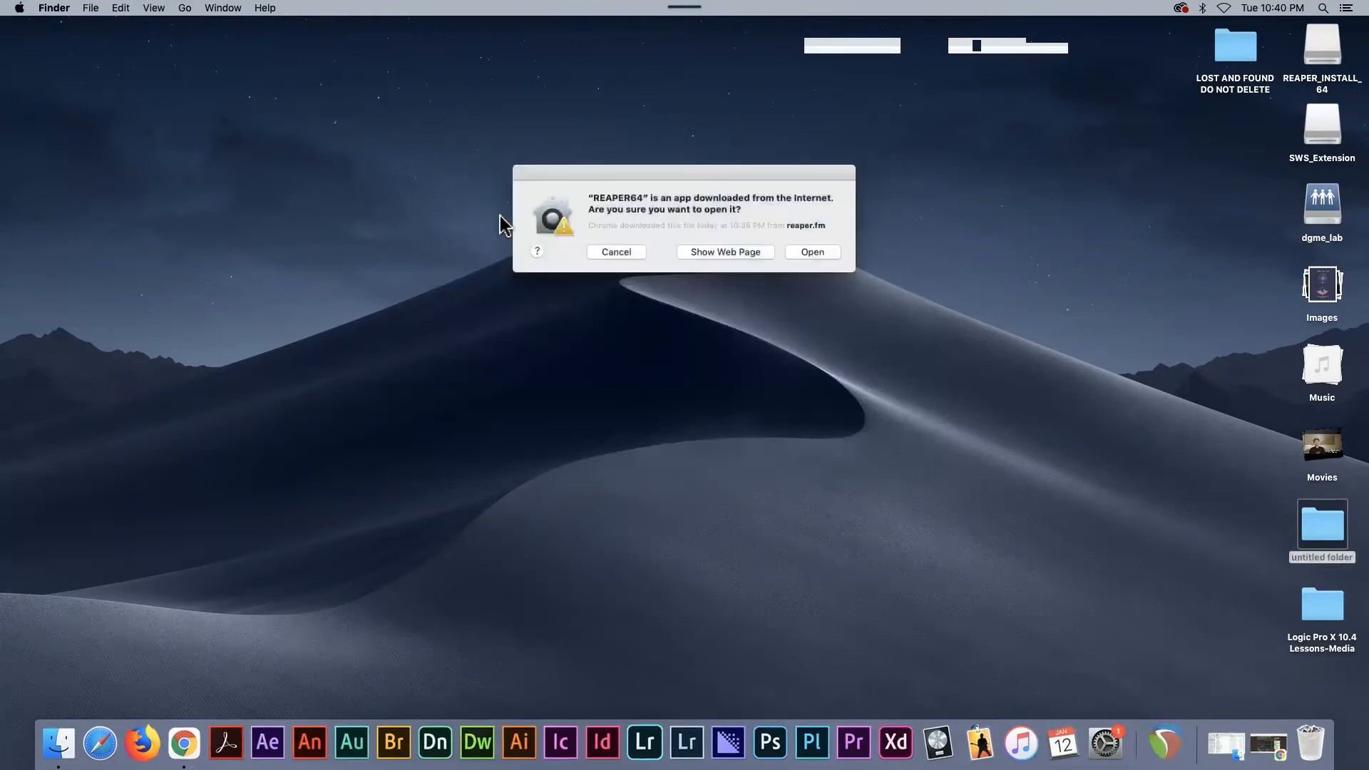
pyautogui.click(813, 253)
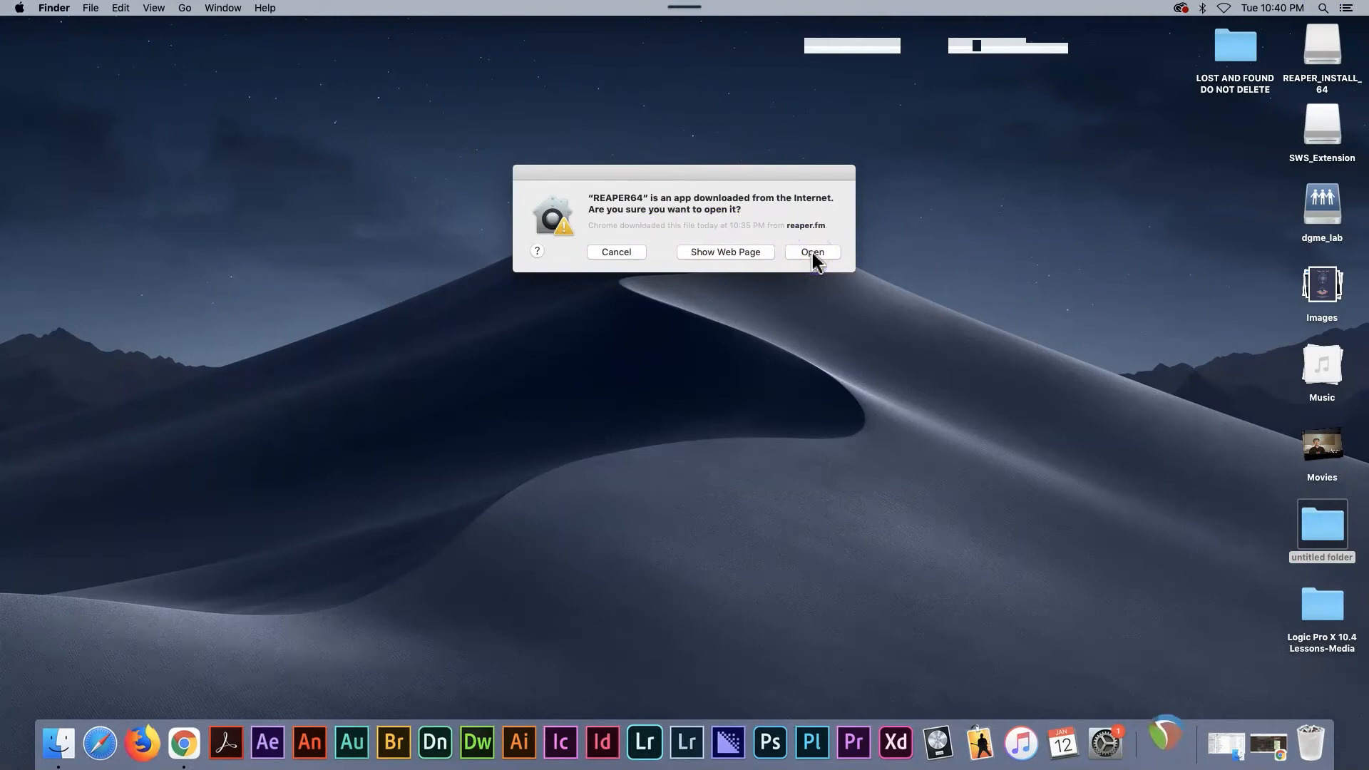
pyautogui.click(813, 253)
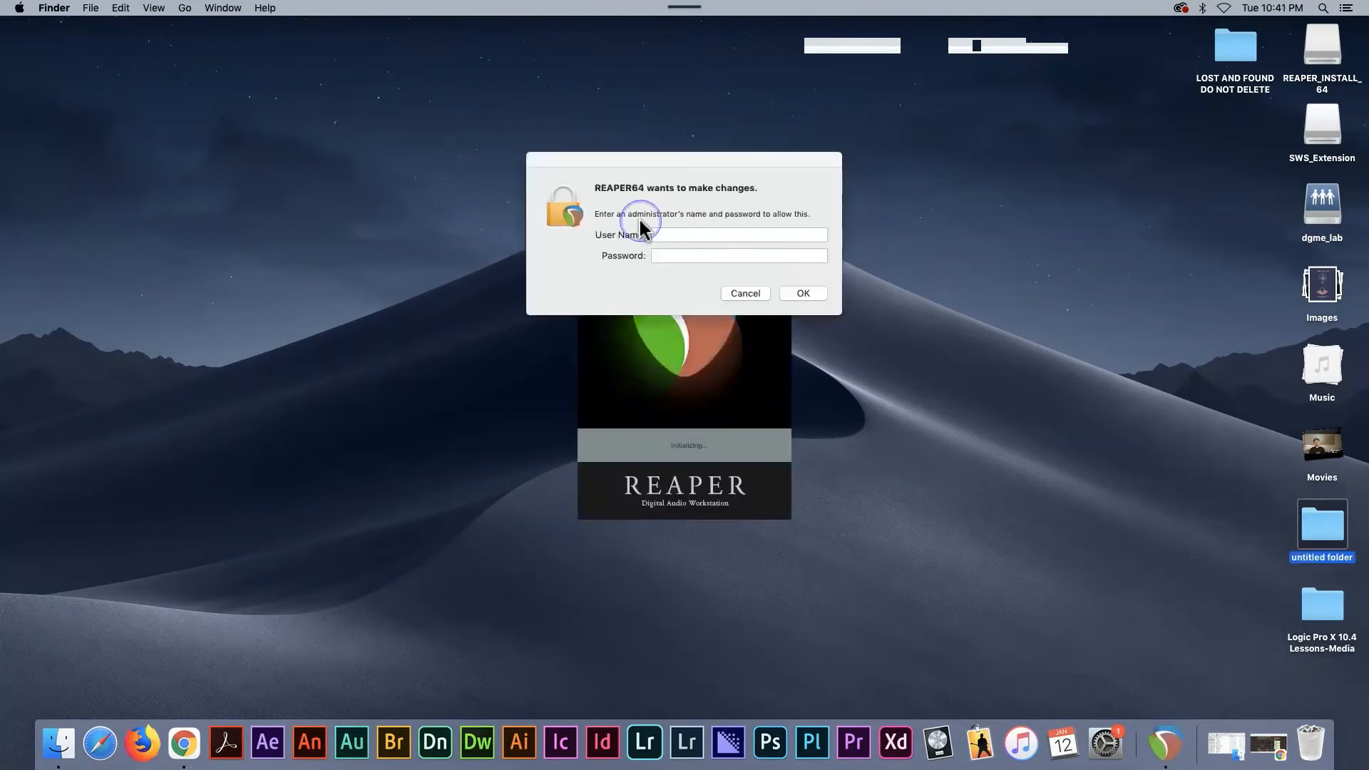
# - Enter the administrator's user name and password to allow REAPER64 to make changes
pyautogui.click(676, 234)
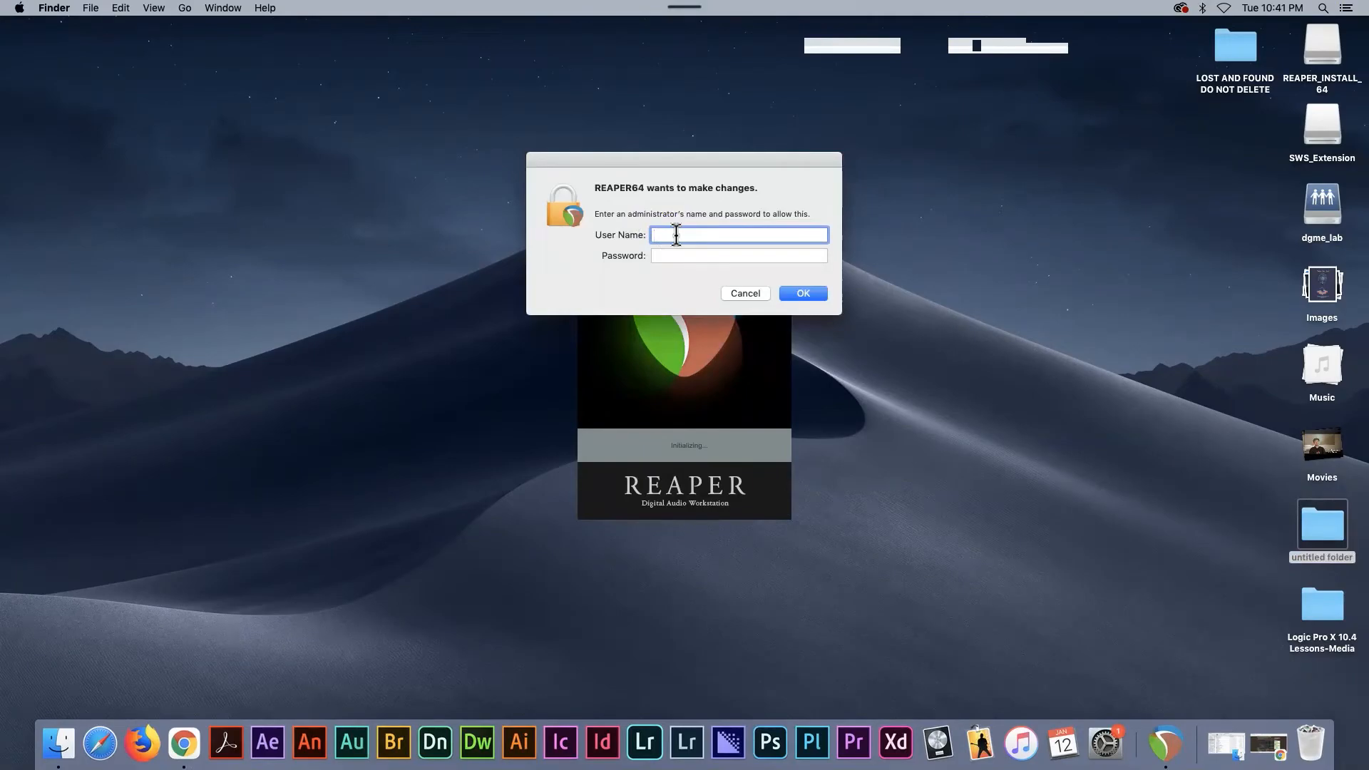
pyautogui.click(813, 303)
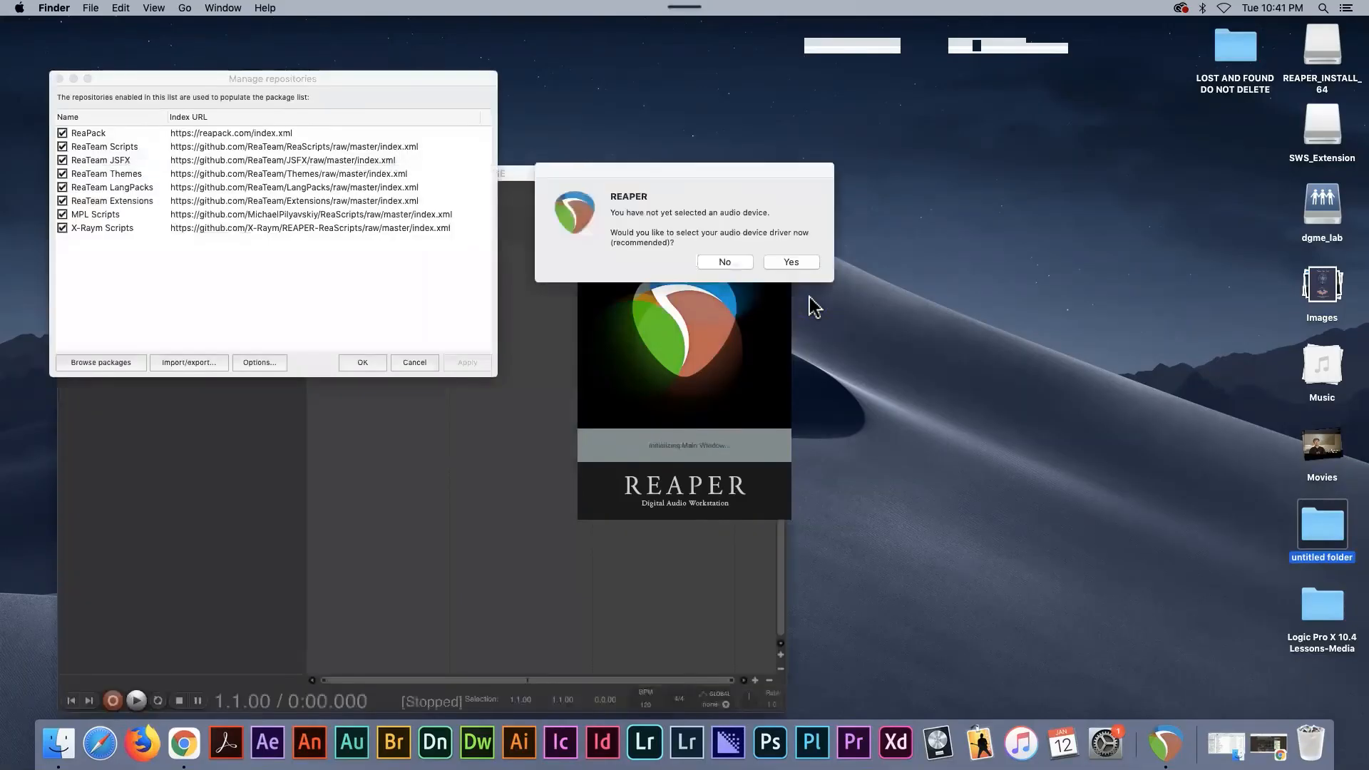
pyautogui.moveTo(706, 270); pyautogui.dragTo(644, 233)
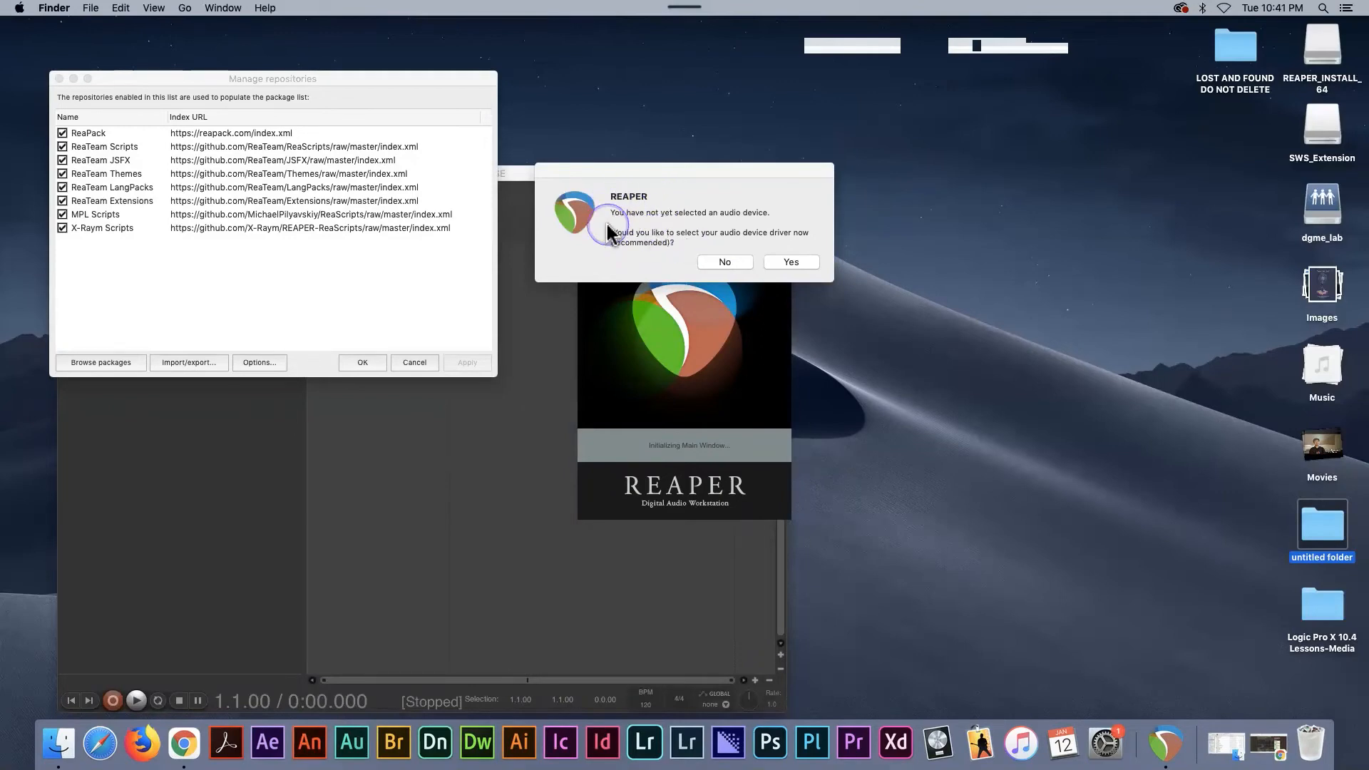
# - Agree to select an audio device driver and set REAPER's audio device to Built-in Output
pyautogui.click(778, 269)
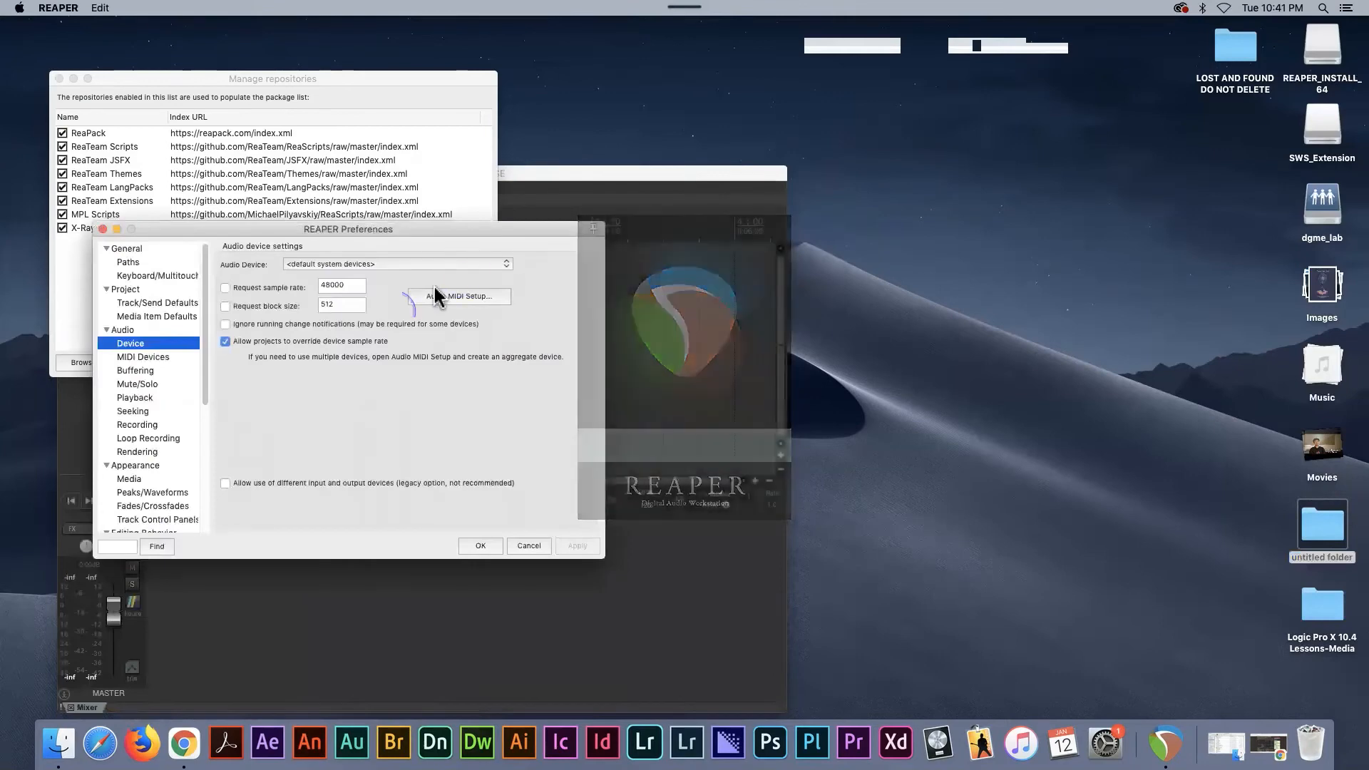
pyautogui.click(370, 266)
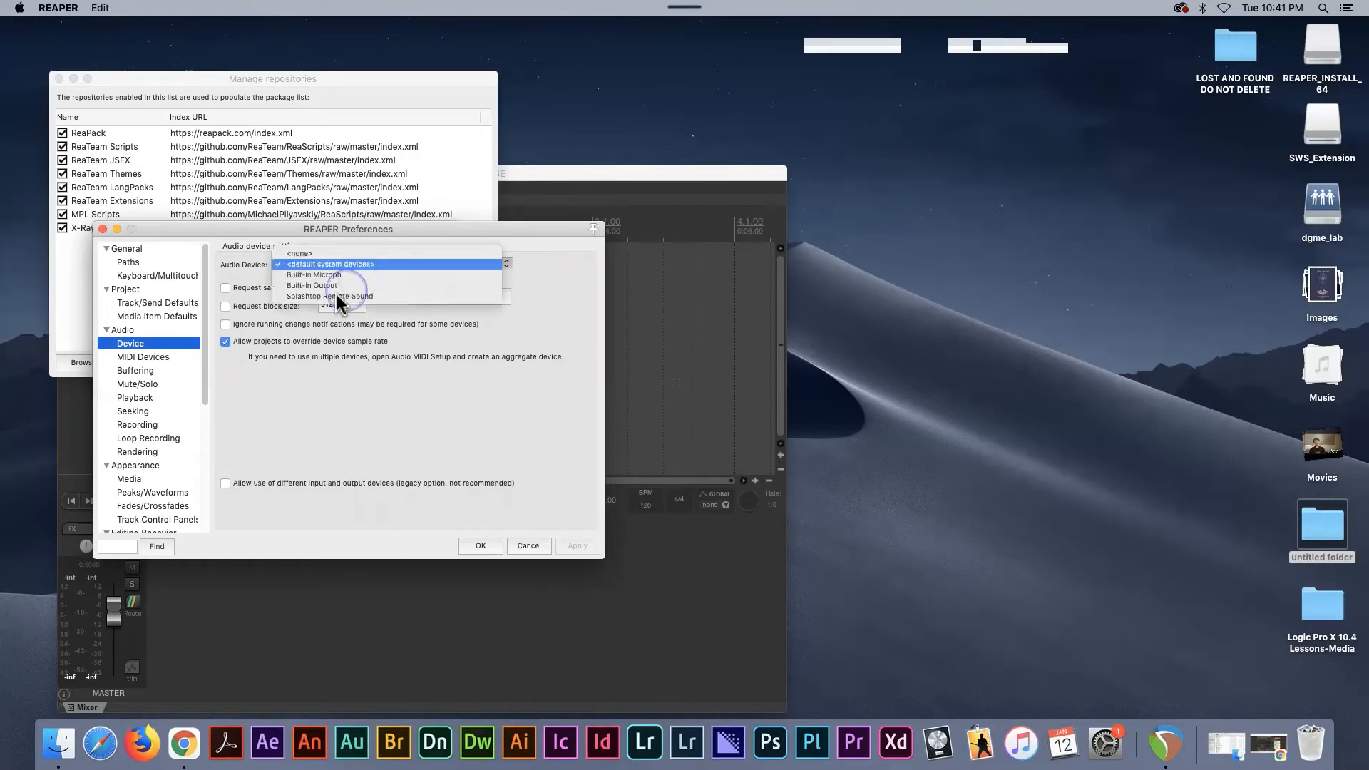
pyautogui.click(319, 286)
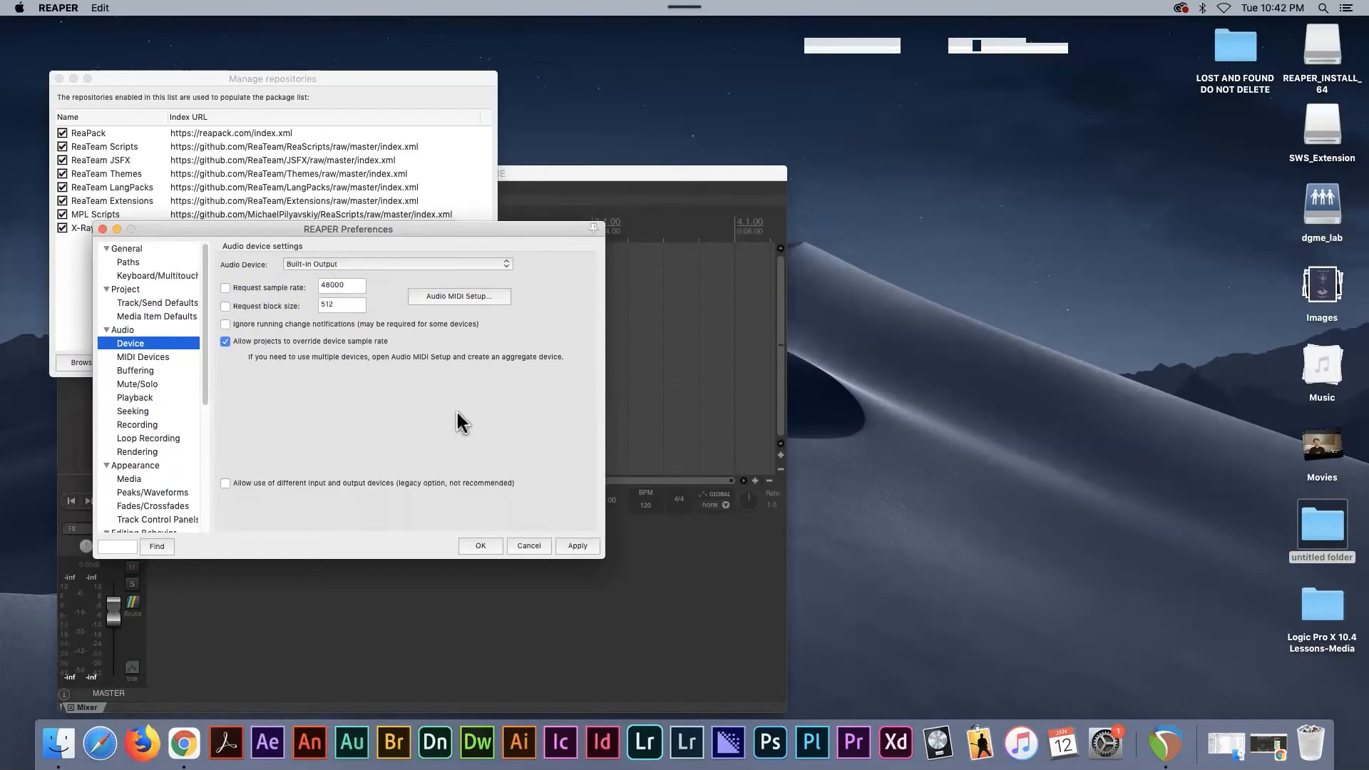
pyautogui.click(481, 547)
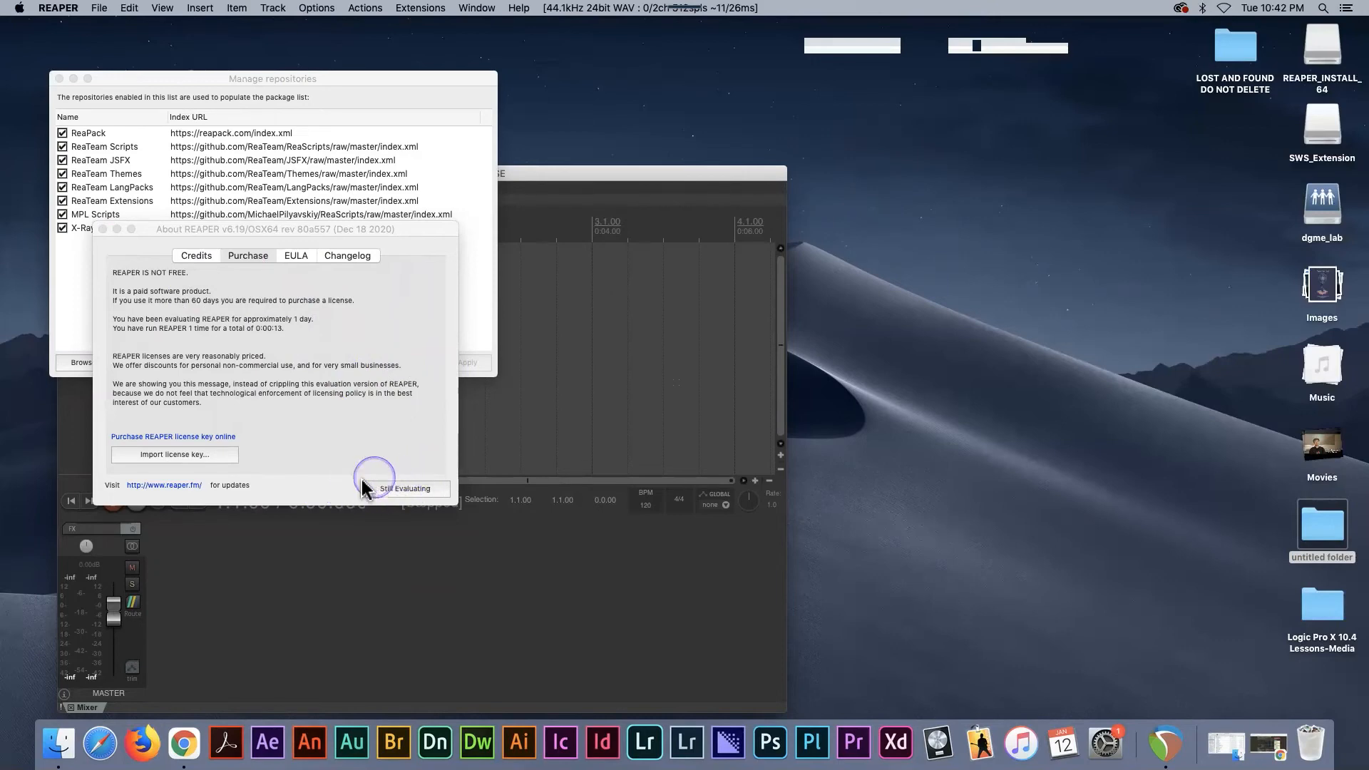
# - Dismiss the license notice as still evaluating, accept the listed repositories, and enlarge the main REAPER window to fill most of the desktop
pyautogui.click(405, 489)
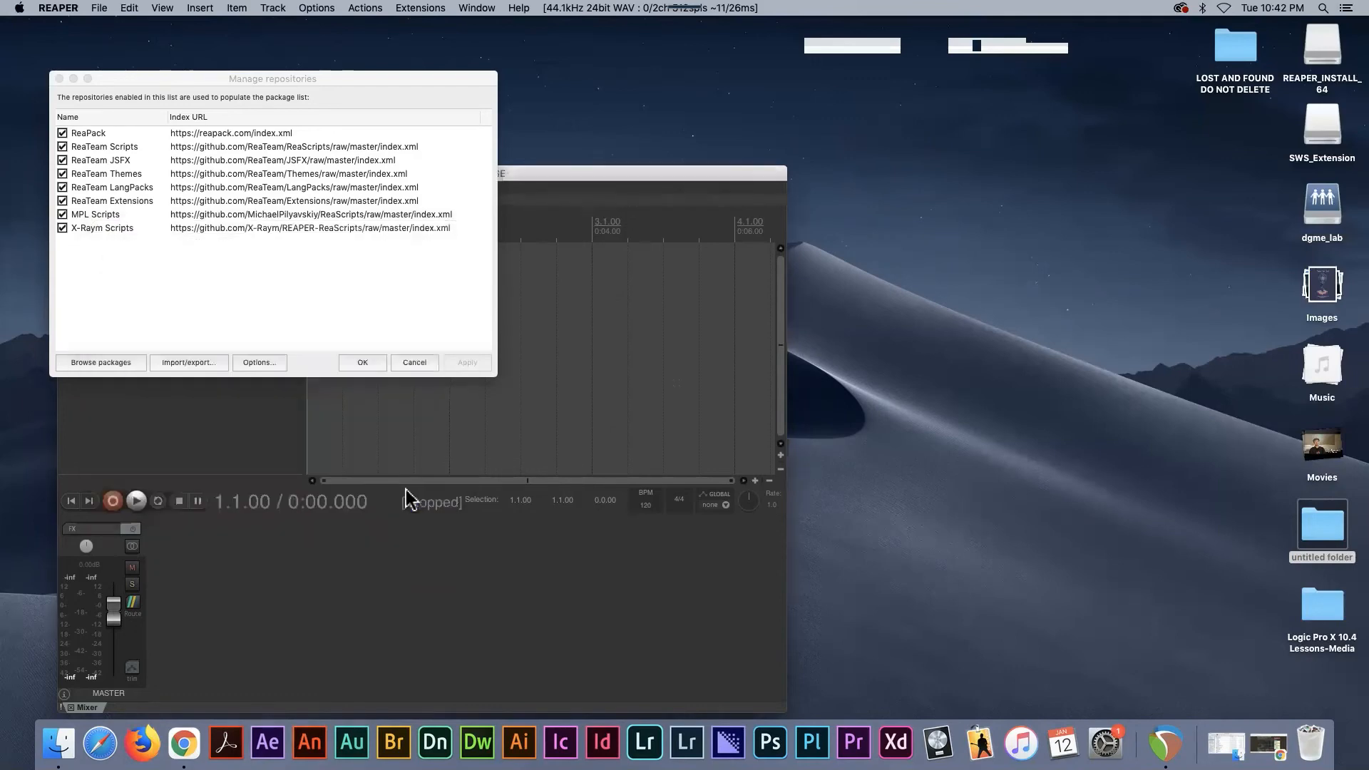
pyautogui.click(363, 361)
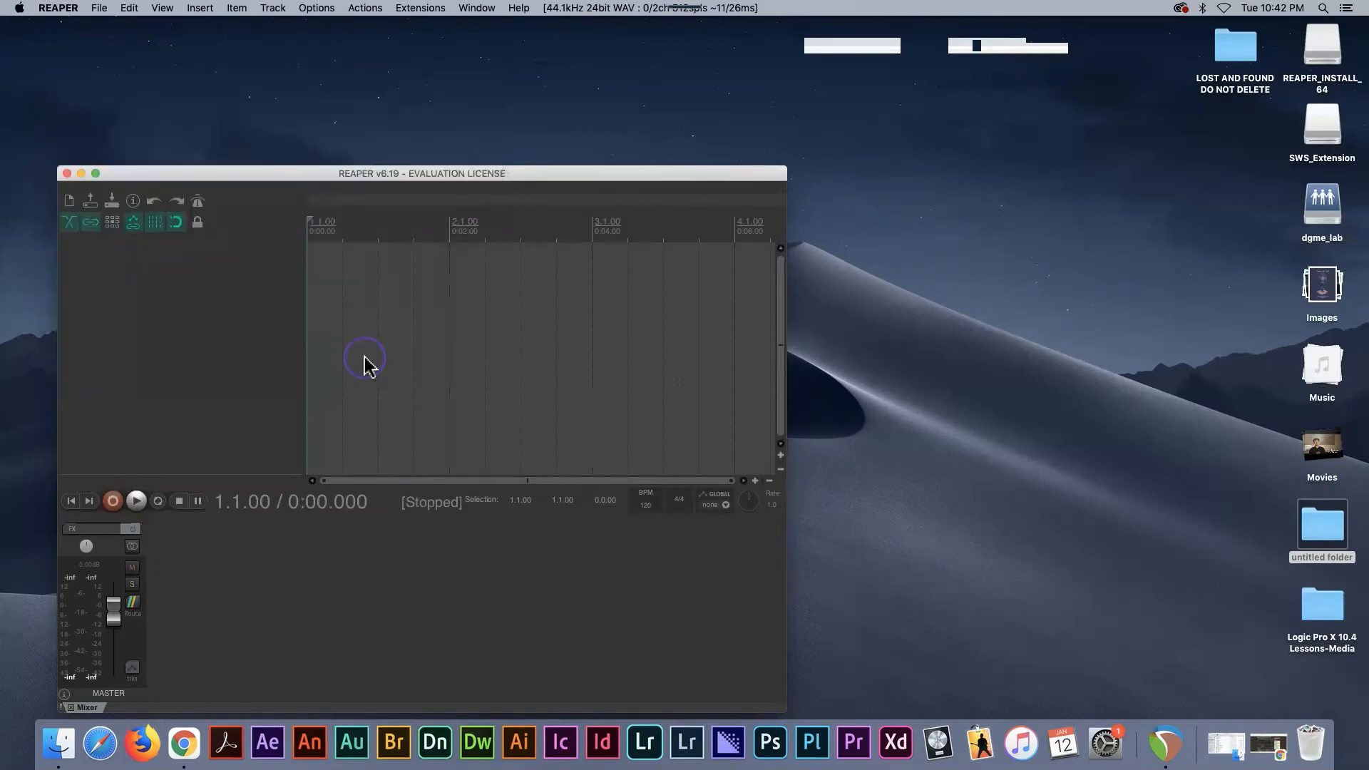
pyautogui.moveTo(349, 176); pyautogui.dragTo(314, 28)
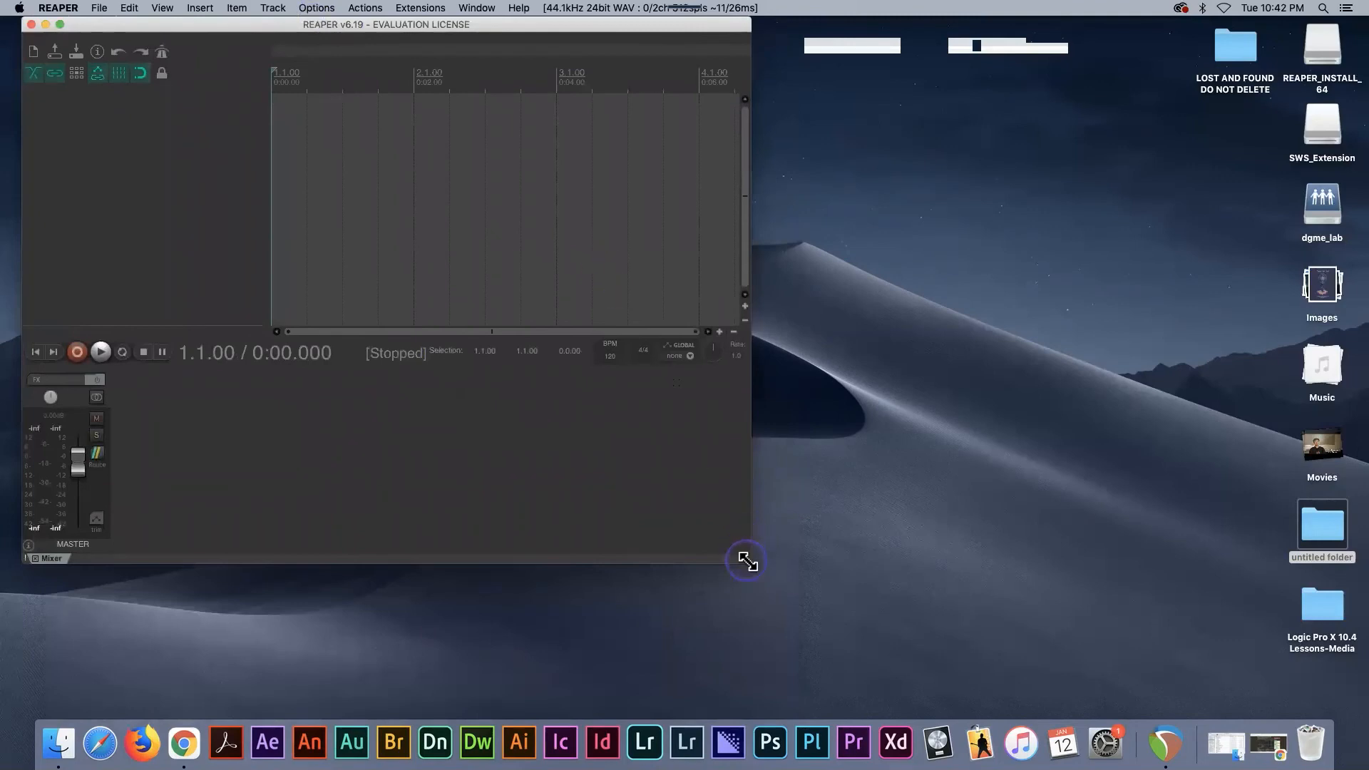
pyautogui.moveTo(747, 562); pyautogui.dragTo(1240, 710)
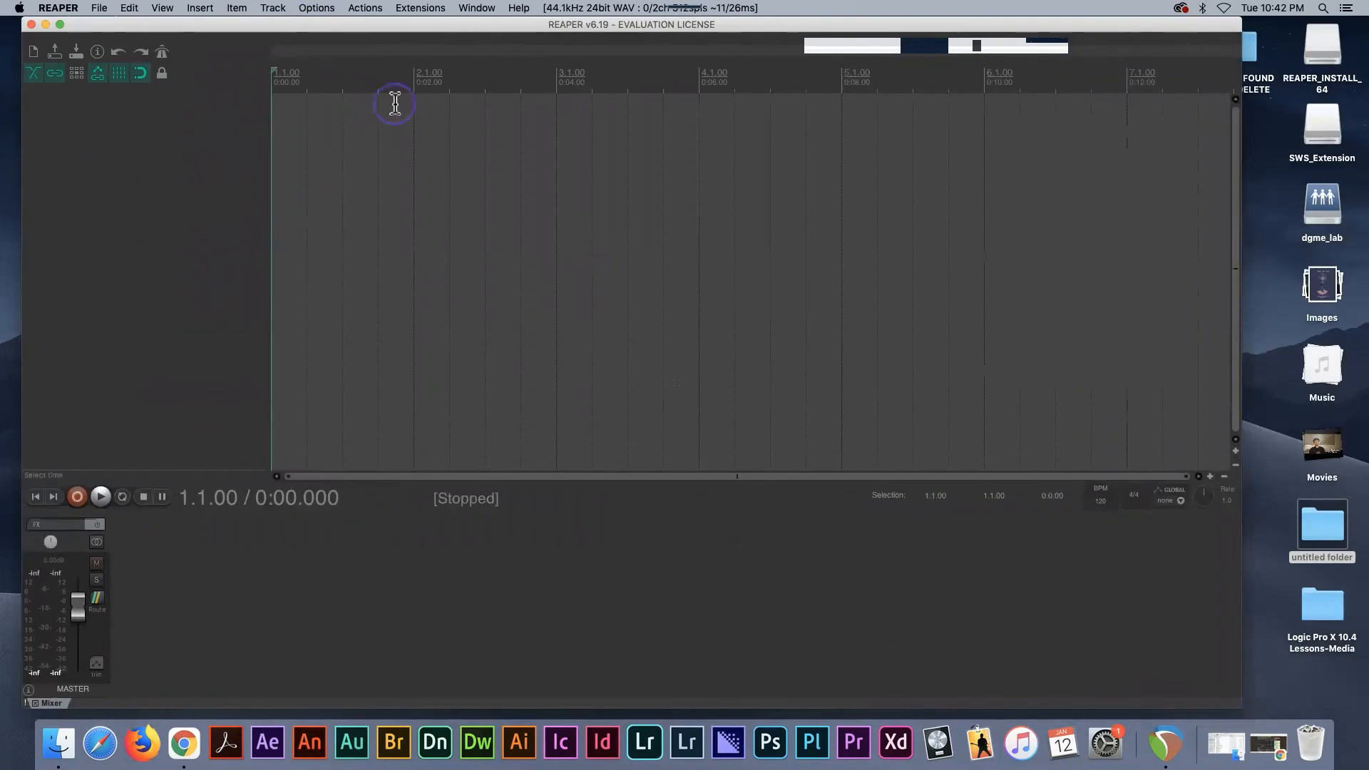
# - Insert a new track in the empty track area, leaving the track commands unused
pyautogui.click(273, 9)
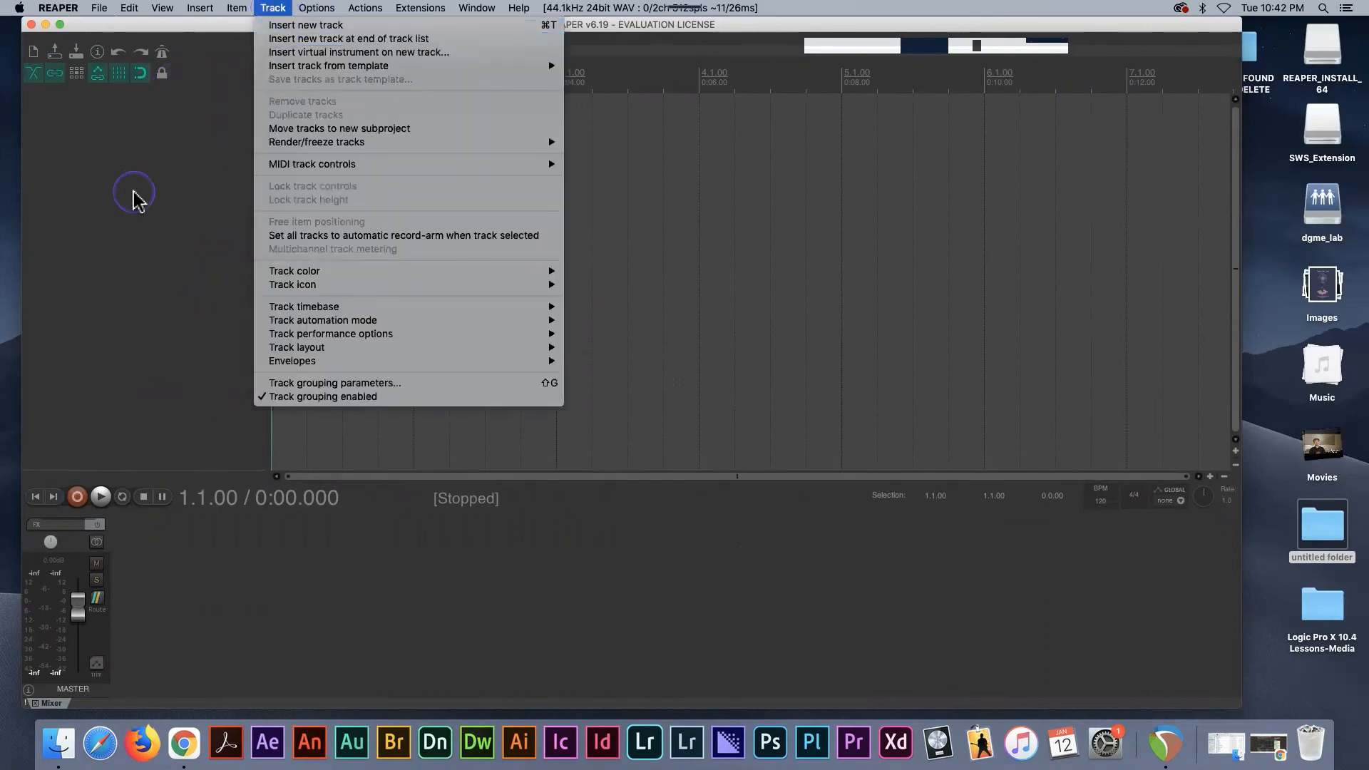
pyautogui.click(129, 121)
pyautogui.doubleClick(128, 121)
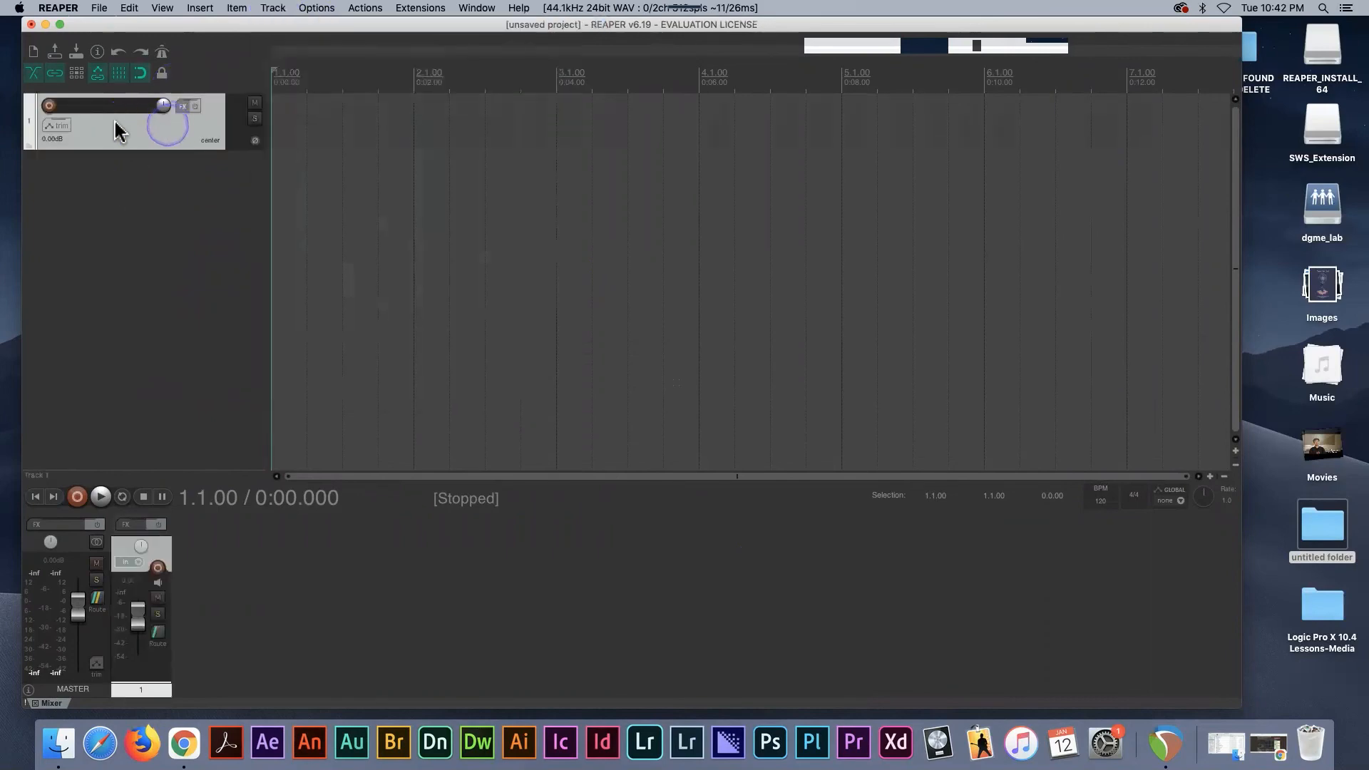